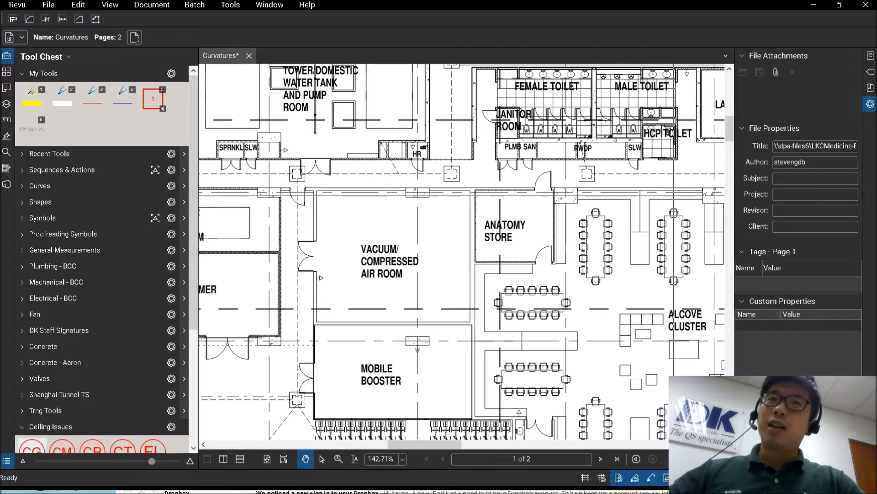
Look through the Tool Chest down to the Ceiling Issues tool set and its symbols
{"action": "left_click", "coordinate": [72, 118]}
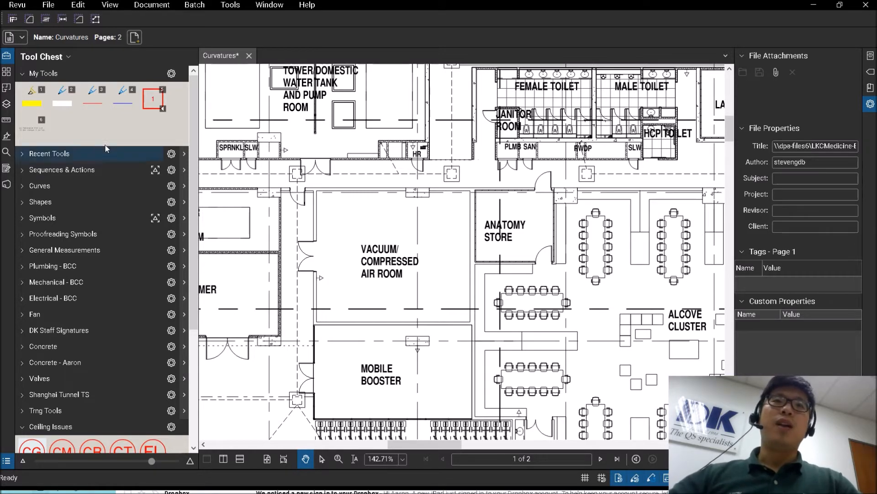
{"action": "scroll", "coordinate": [109, 182], "scroll_direction": "down", "scroll_amount": 3}
{"action": "scroll", "coordinate": [108, 178], "scroll_direction": "down", "scroll_amount": 2}
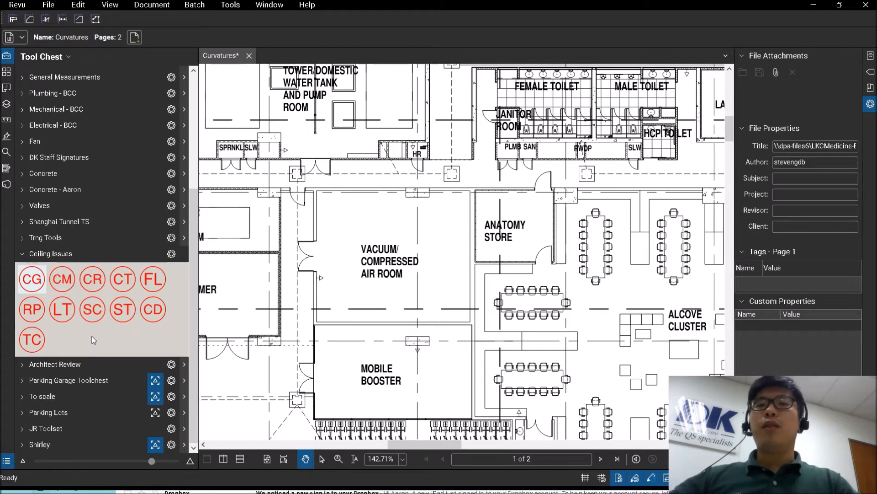
Switch to the browser and look through the downloadable tool sets on the Revu Extensions page, from Mechanical through Construction
{"action": "key", "text": "alt+Tab"}
{"action": "key", "text": "alt+Tab"}
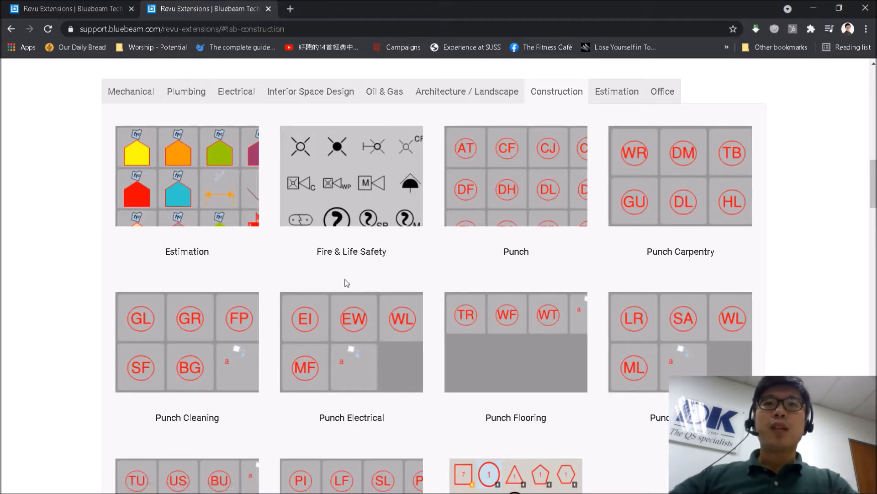
{"action": "left_click", "coordinate": [212, 30]}
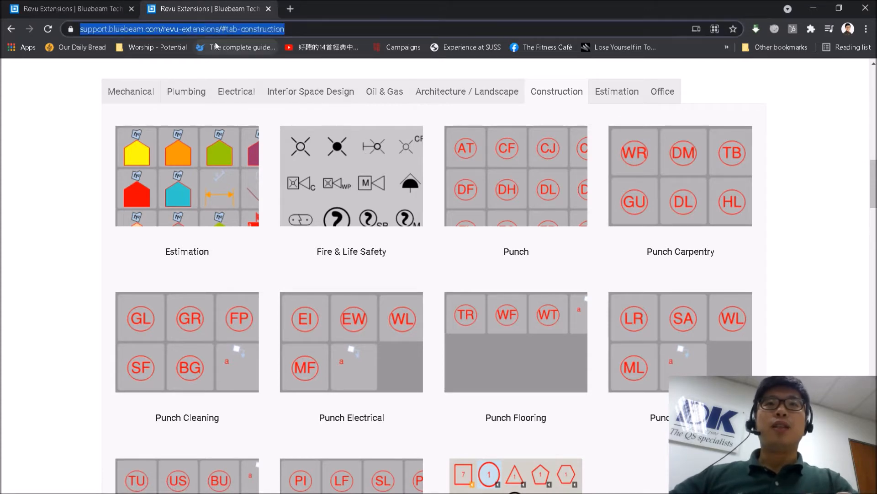
{"action": "left_click", "coordinate": [93, 196]}
{"action": "scroll", "coordinate": [118, 207], "scroll_direction": "up", "scroll_amount": 2}
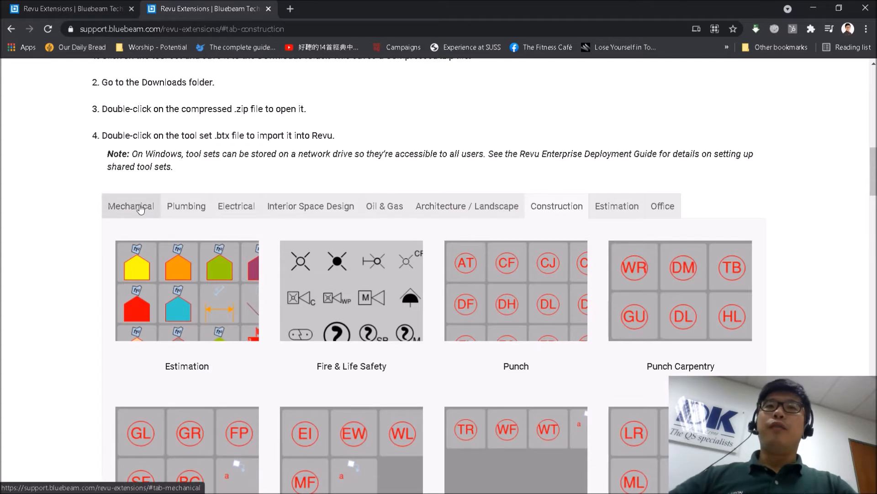
{"action": "left_click", "coordinate": [141, 208]}
{"action": "left_click", "coordinate": [188, 205]}
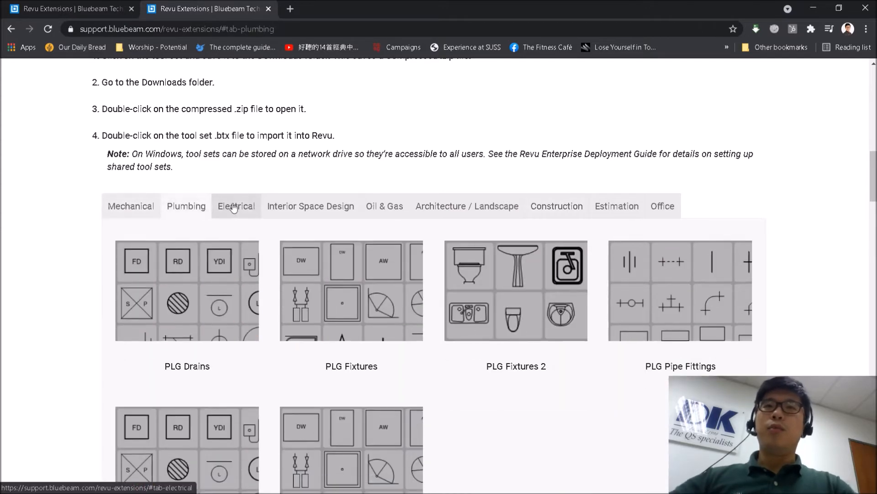
{"action": "left_click", "coordinate": [238, 209]}
{"action": "left_click", "coordinate": [310, 206]}
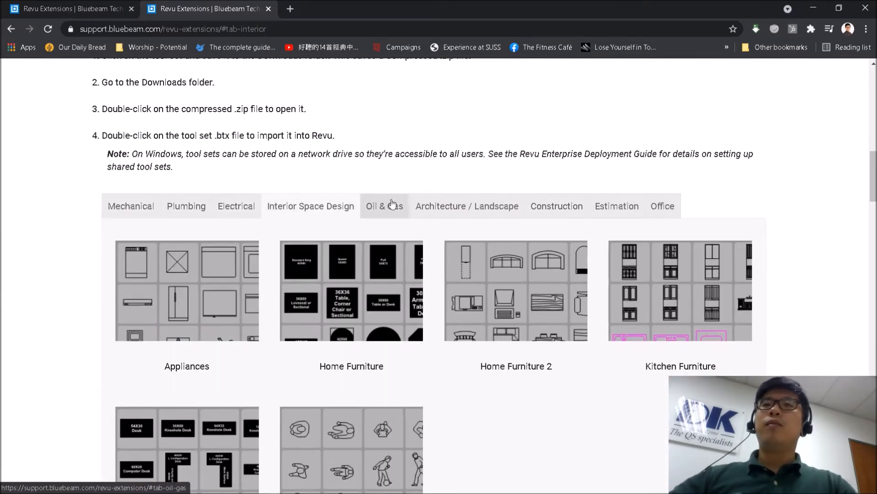
{"action": "left_click", "coordinate": [385, 205]}
{"action": "left_click", "coordinate": [531, 206]}
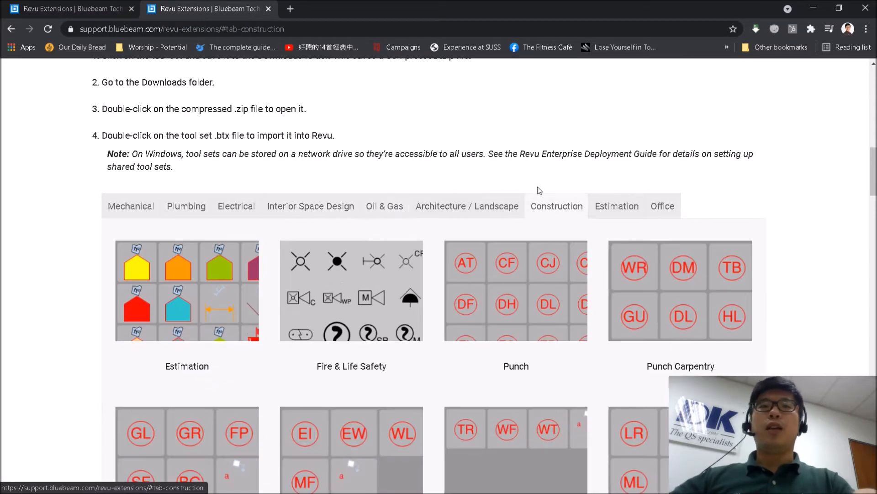
Switch back to Bluebeam Revu and display the Ceiling Issues tools in detail with their subjects and comments
{"action": "key", "text": "alt+Tab"}
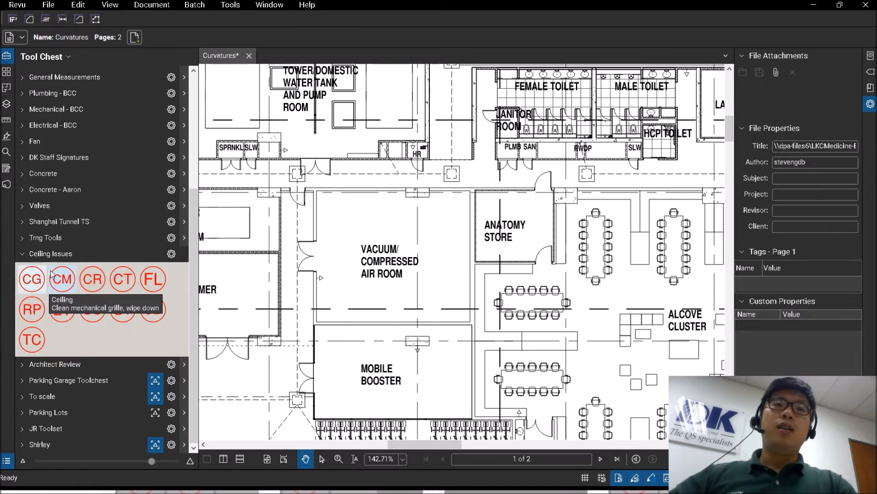
{"action": "left_click", "coordinate": [171, 254]}
{"action": "left_click", "coordinate": [182, 280]}
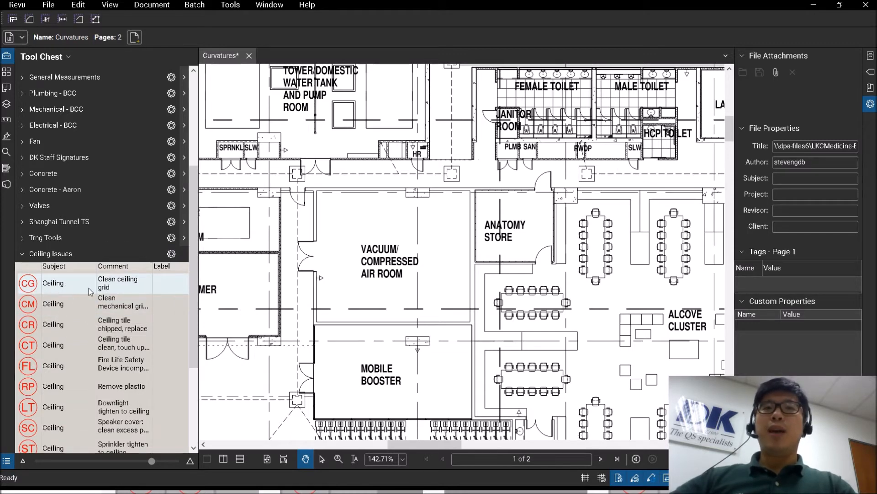
Place two "Clean ceiling grid" (CG) symbols in the upper-left and upper-right corners of the Vacuum/Compressed Air Room
{"action": "left_click", "coordinate": [28, 289]}
{"action": "left_click", "coordinate": [324, 217]}
{"action": "key", "text": "Escape"}
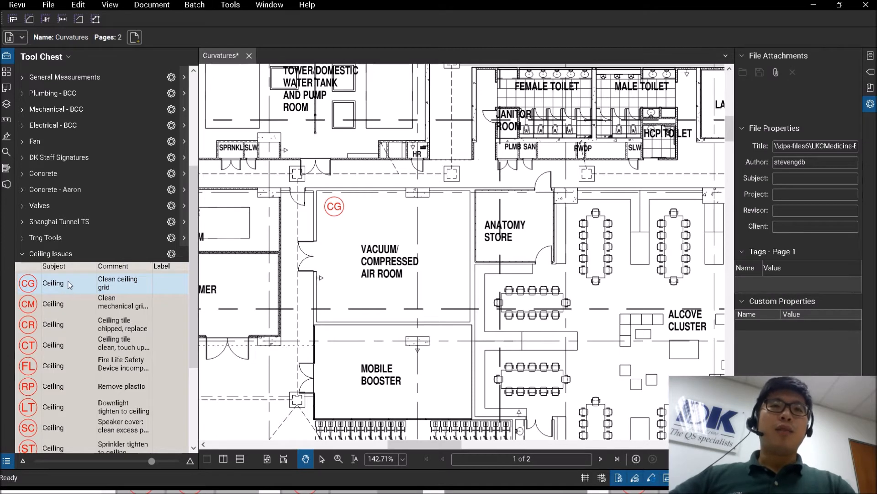
{"action": "left_click", "coordinate": [36, 288]}
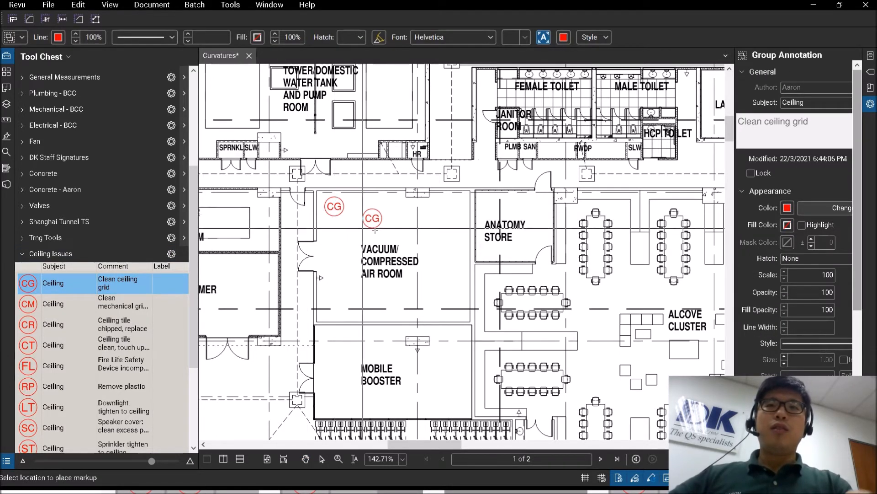
{"action": "left_click", "coordinate": [446, 218]}
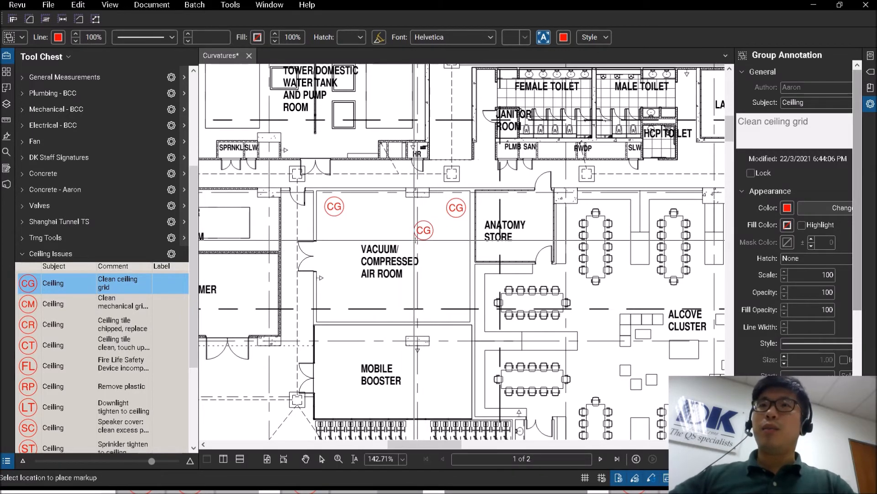
{"action": "key", "text": "Escape"}
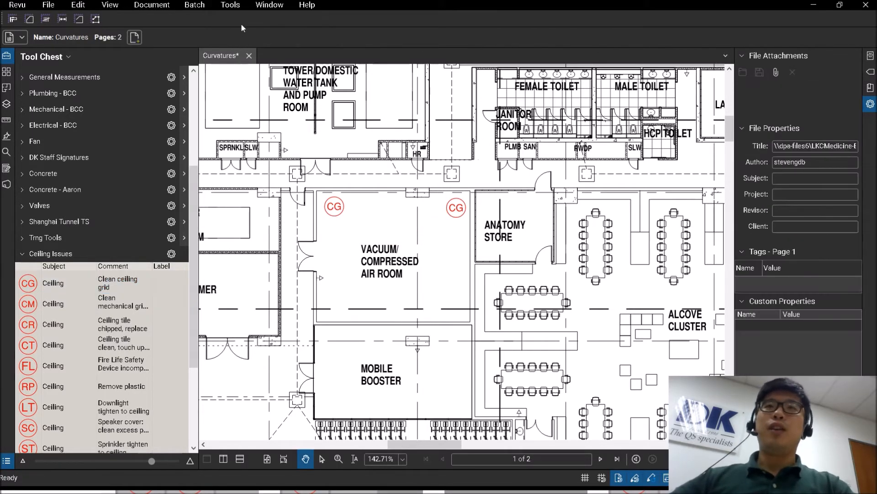
Check the Reuse setting for the markup tools
{"action": "left_click", "coordinate": [231, 5]}
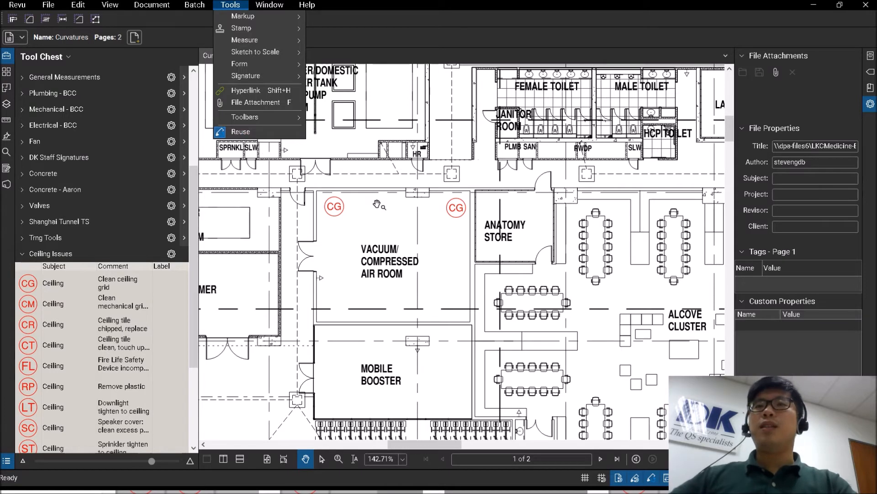
{"action": "key", "text": "Escape"}
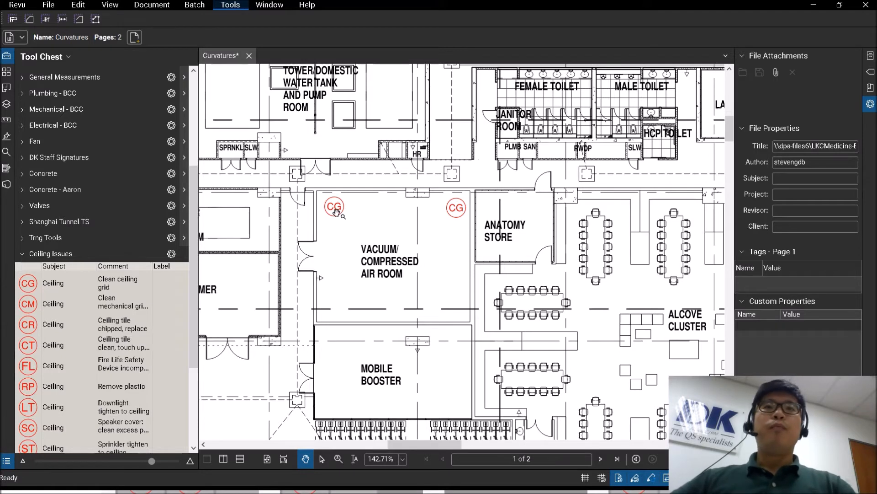
Change the text inside the CG symbol in the room's upper-left corner to CA
{"action": "scroll", "coordinate": [338, 211], "scroll_direction": "up", "scroll_amount": 5}
{"action": "left_click_drag", "start_coordinate": [383, 239], "coordinate": [373, 214]}
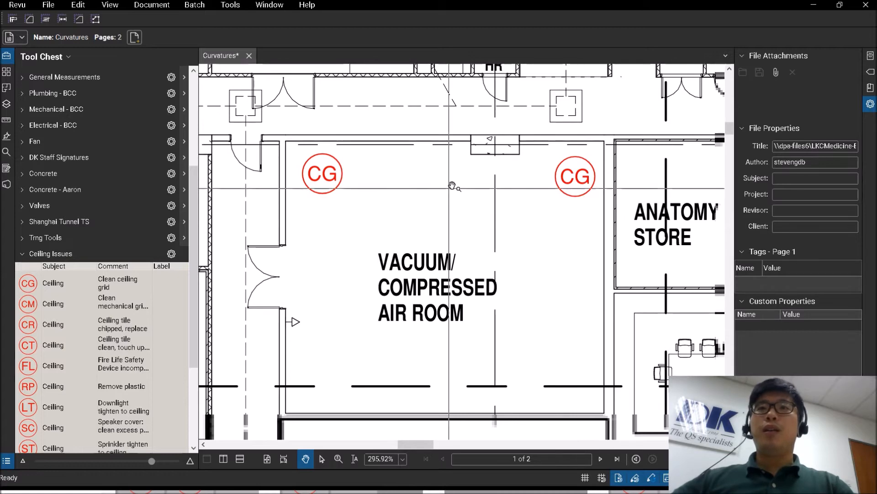
{"action": "left_click", "coordinate": [52, 288]}
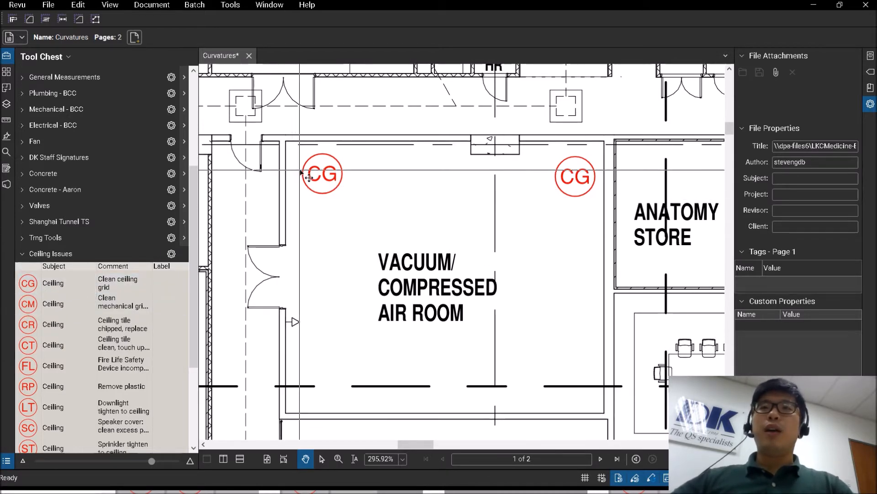
{"action": "scroll", "coordinate": [292, 170], "scroll_direction": "up", "scroll_amount": 3}
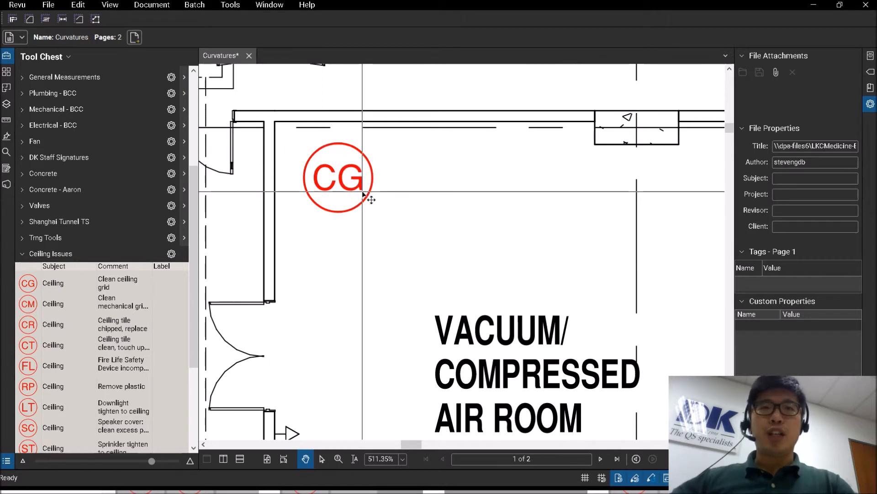
{"action": "left_click_drag", "start_coordinate": [190, 286], "coordinate": [193, 320]}
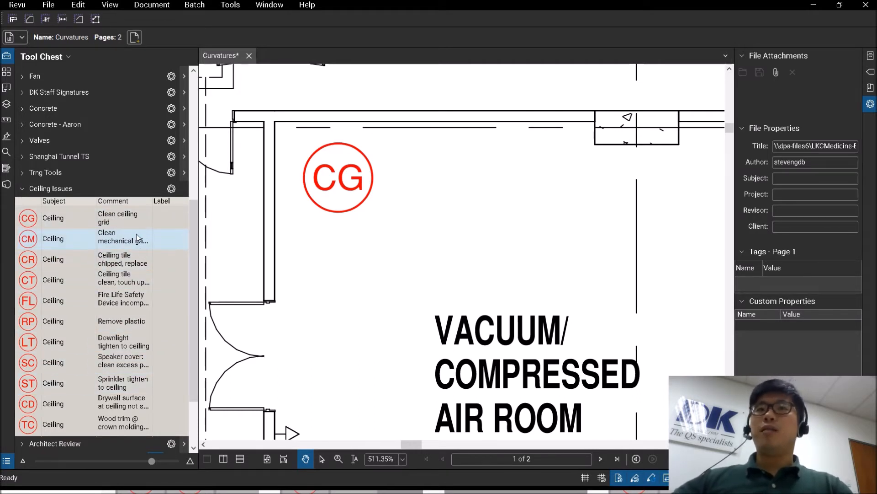
{"action": "left_click", "coordinate": [340, 183]}
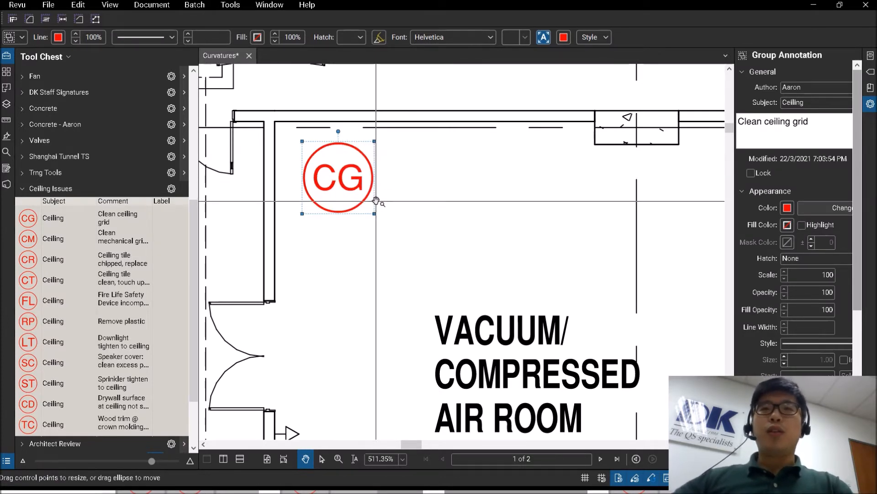
{"action": "key", "text": "alt"}
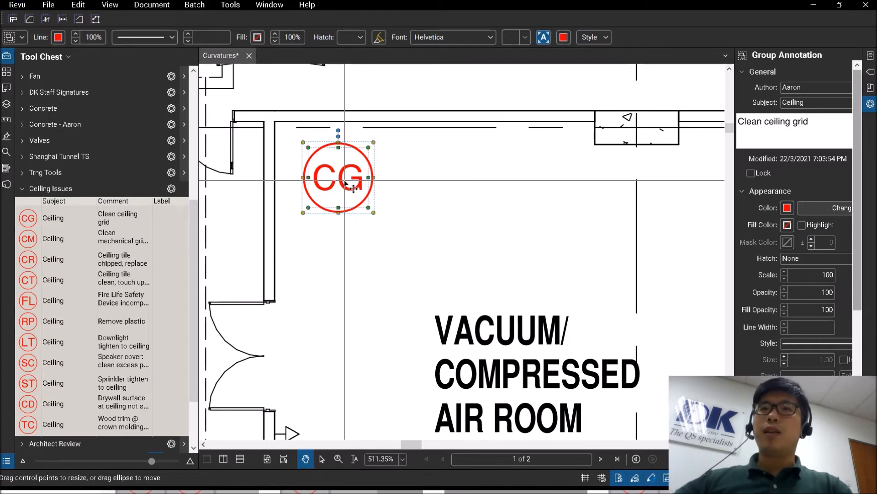
{"action": "key", "text": "alt"}
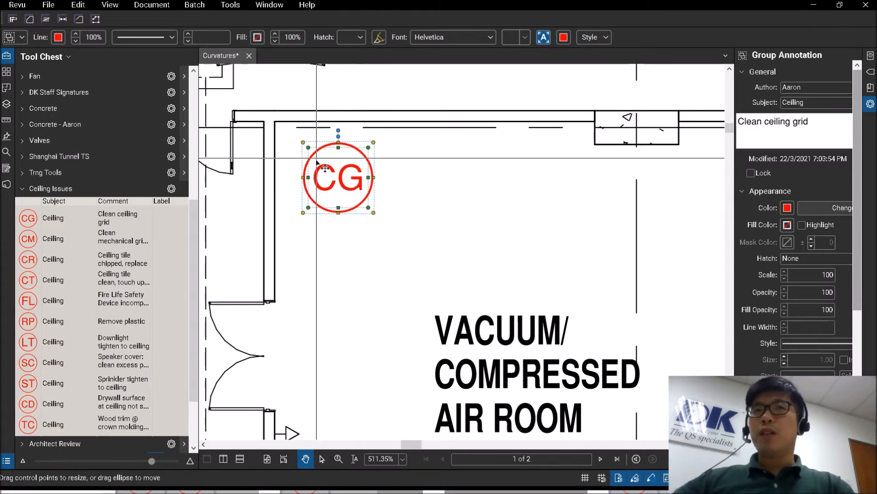
{"action": "double_click", "coordinate": [336, 172]}
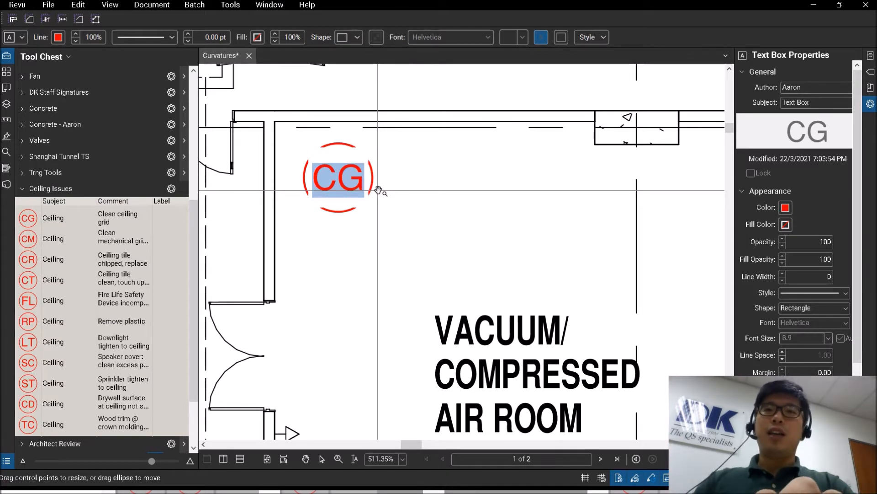
{"action": "type", "text": "CA"}
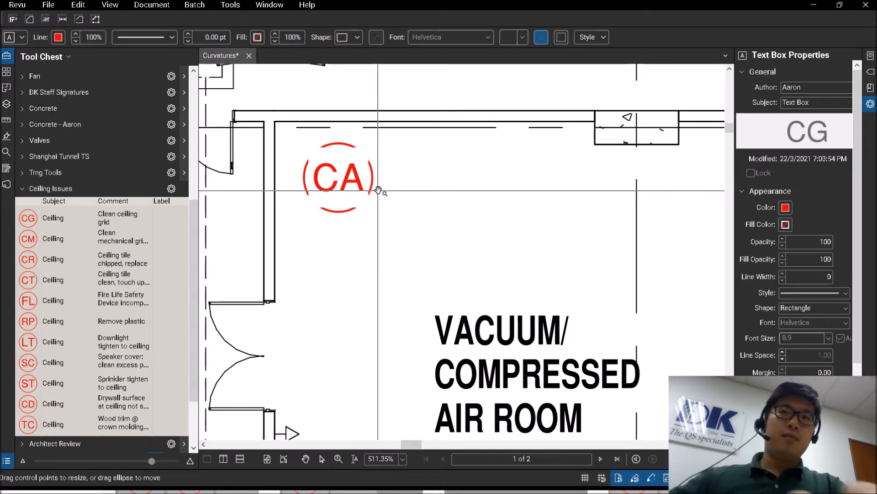
{"action": "key", "text": "Escape"}
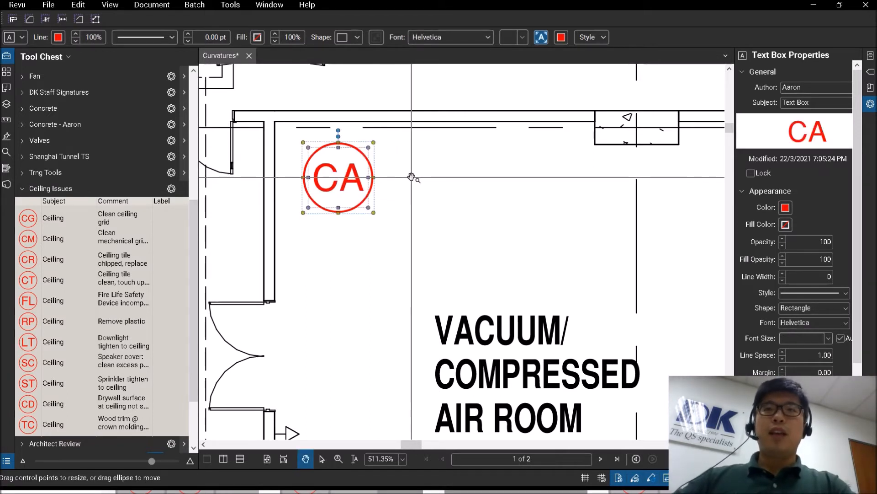
{"action": "left_click", "coordinate": [411, 177]}
Widen the properties area and change the CA symbol's comment to "Clean ceiling attachment"
{"action": "left_click", "coordinate": [372, 176]}
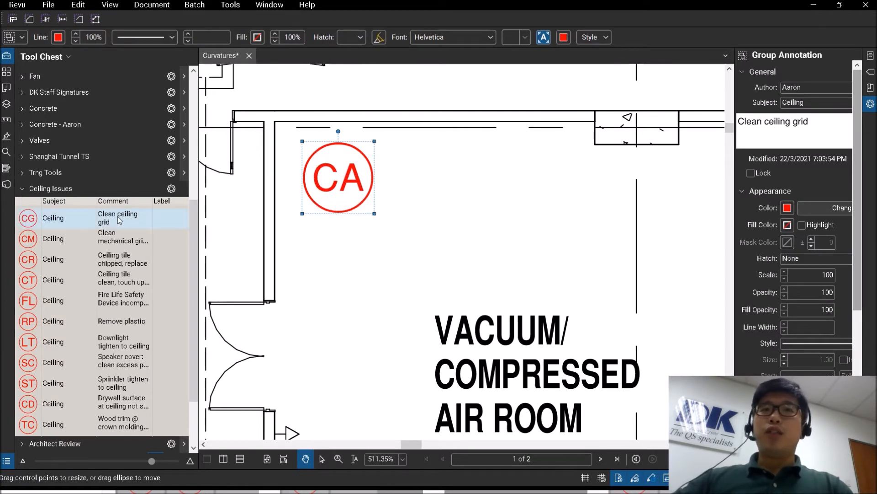
{"action": "key", "text": "ctrl"}
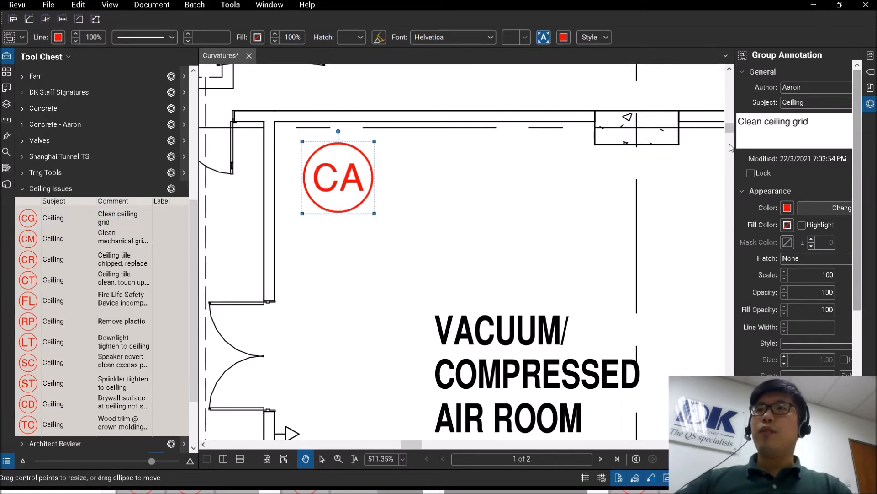
{"action": "left_click_drag", "start_coordinate": [733, 150], "coordinate": [691, 151]}
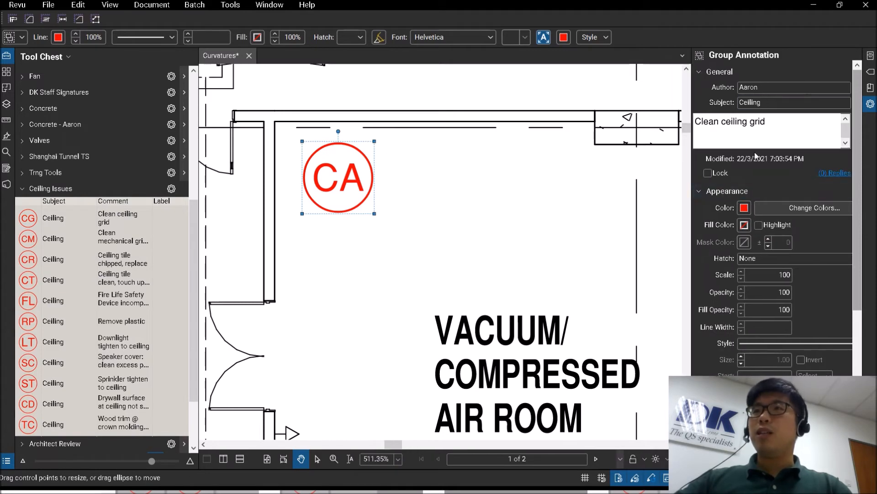
{"action": "right_click", "coordinate": [355, 182]}
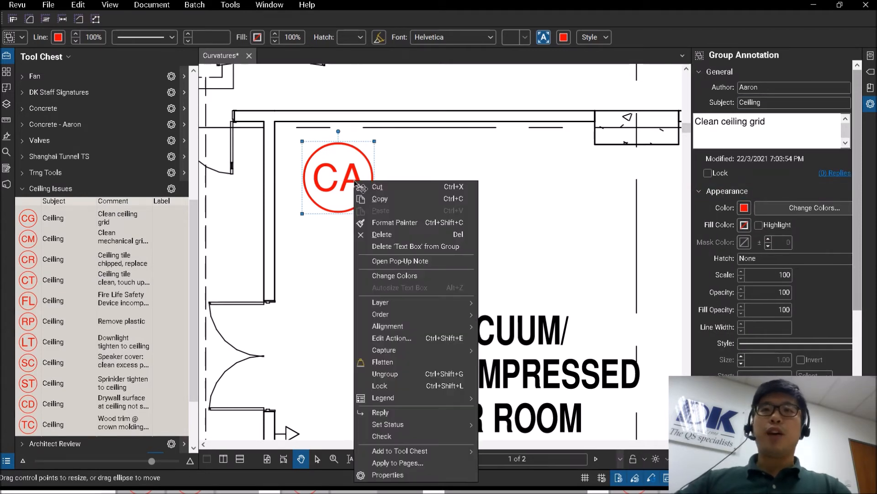
{"action": "key", "text": "ctrl"}
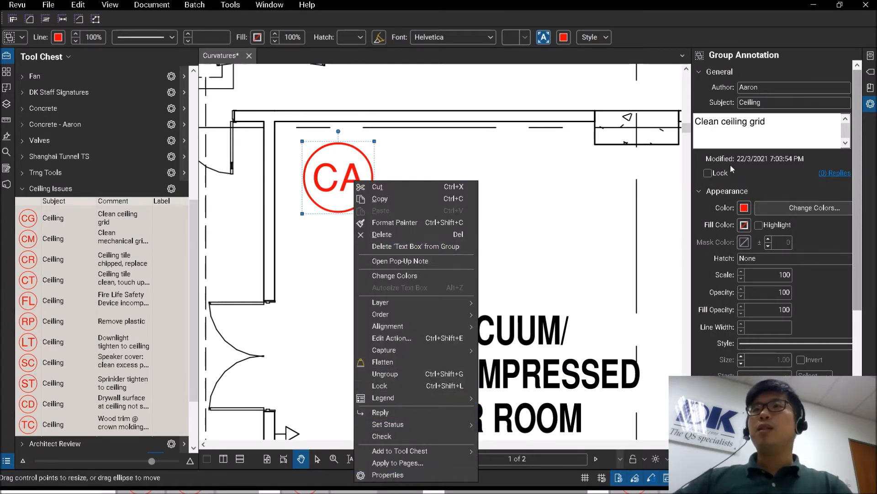
{"action": "left_click", "coordinate": [681, 144]}
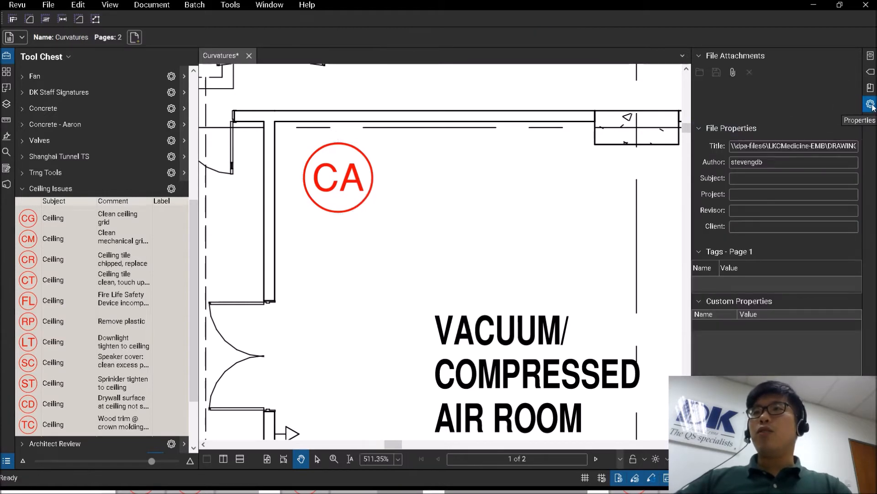
{"action": "left_click", "coordinate": [322, 164]}
{"action": "mouse_move", "coordinate": [766, 121]}
{"action": "left_mouse_down"}
{"action": "mouse_move", "coordinate": [703, 125]}
{"action": "mouse_move", "coordinate": [806, 129]}
{"action": "left_mouse_up"}
{"action": "left_click", "coordinate": [737, 123]}
{"action": "type", "text": "attachment"}
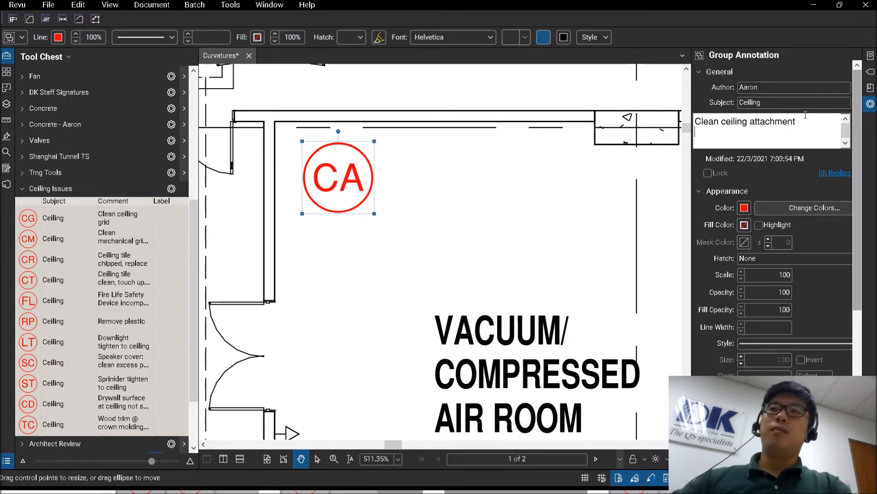
{"action": "left_click", "coordinate": [486, 189]}
Select the CA symbol and expand the Markups List to view its entry
{"action": "left_click", "coordinate": [344, 184]}
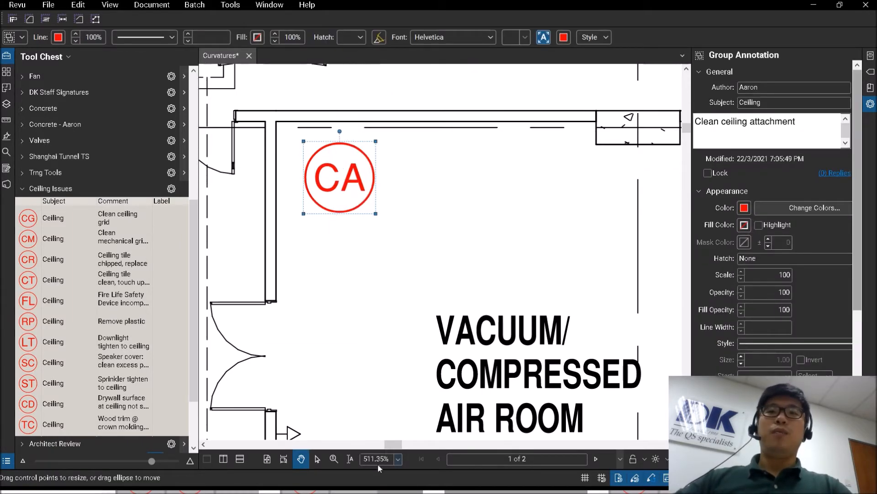
{"action": "left_click_drag", "start_coordinate": [379, 469], "coordinate": [389, 307]}
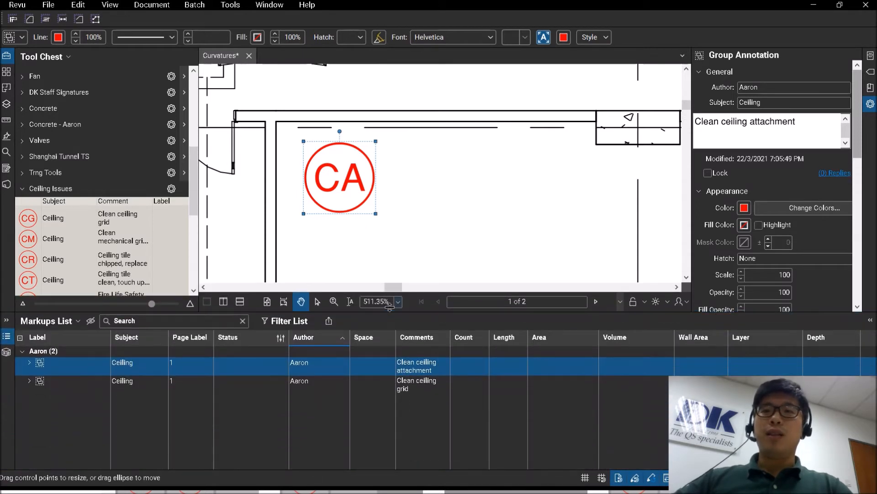
Collapse the Markups List and add the selected CA symbol to the Ceiling Issues tool set
{"action": "key", "text": "ctrl"}
{"action": "key", "text": "ctrl"}
{"action": "key", "text": "ctrl"}
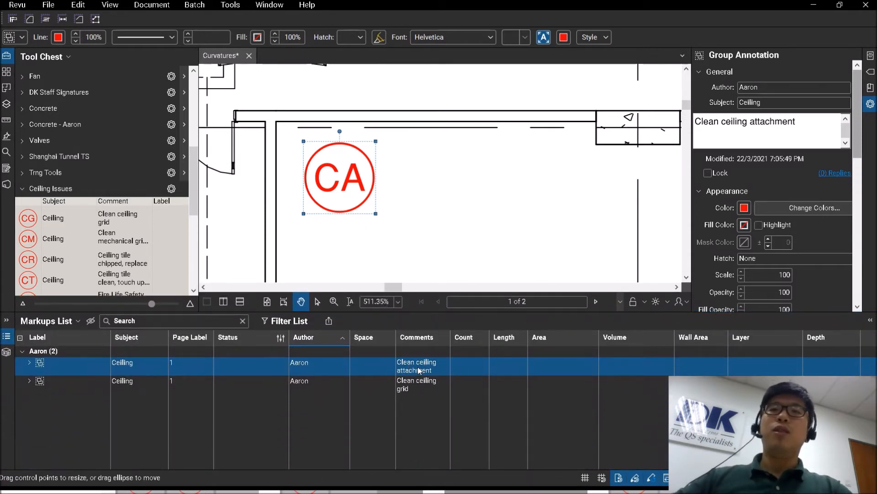
{"action": "double_click", "coordinate": [441, 312]}
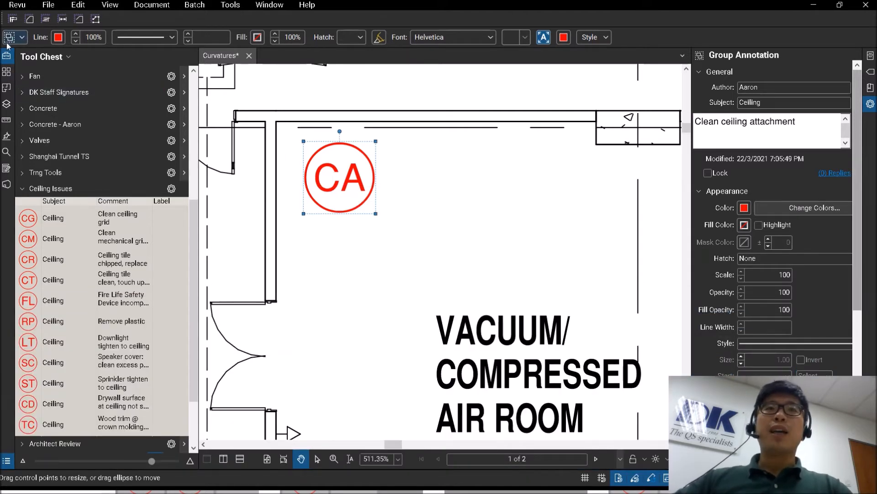
{"action": "left_click", "coordinate": [21, 37]}
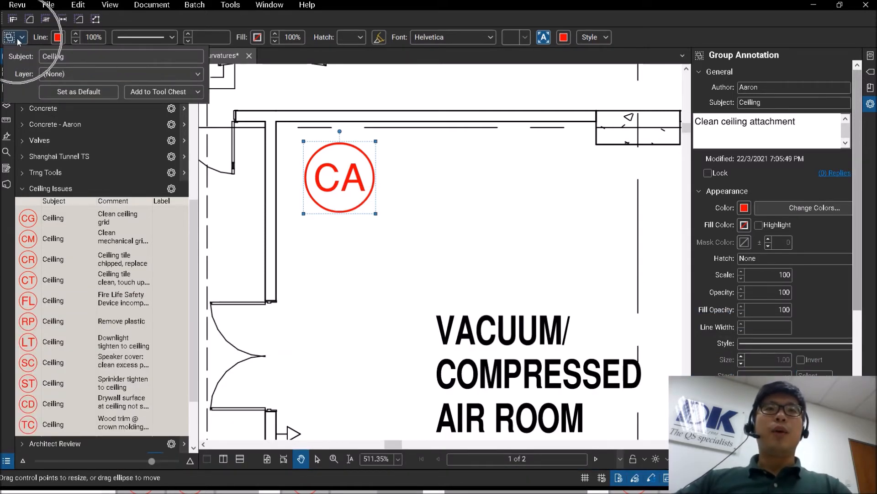
{"action": "left_click", "coordinate": [157, 91]}
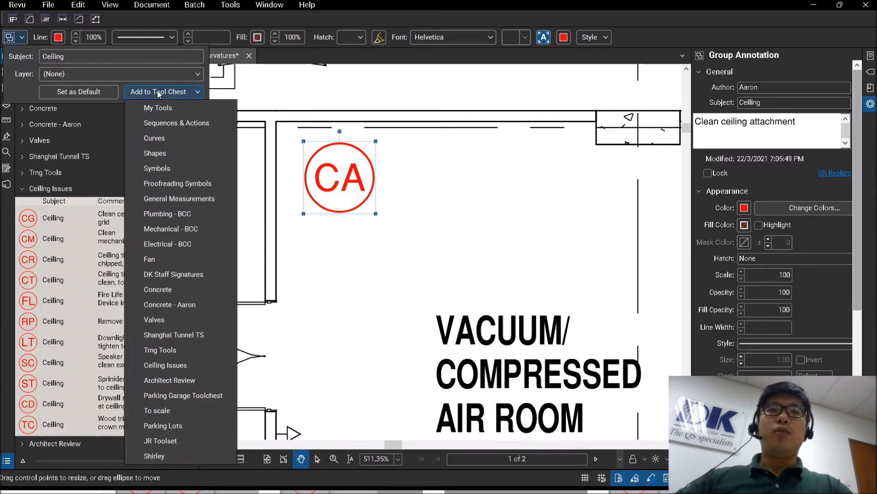
{"action": "left_click", "coordinate": [165, 364]}
Try to place another CA symbol from the Ceiling Issues tool set below the existing one in the room
{"action": "scroll", "coordinate": [123, 398], "scroll_direction": "down", "scroll_amount": 3}
{"action": "left_click", "coordinate": [73, 351]}
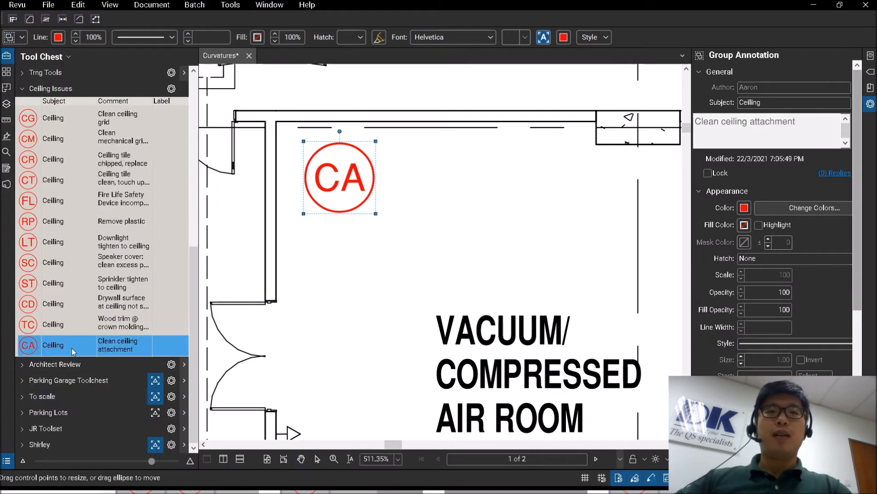
{"action": "left_click", "coordinate": [421, 248]}
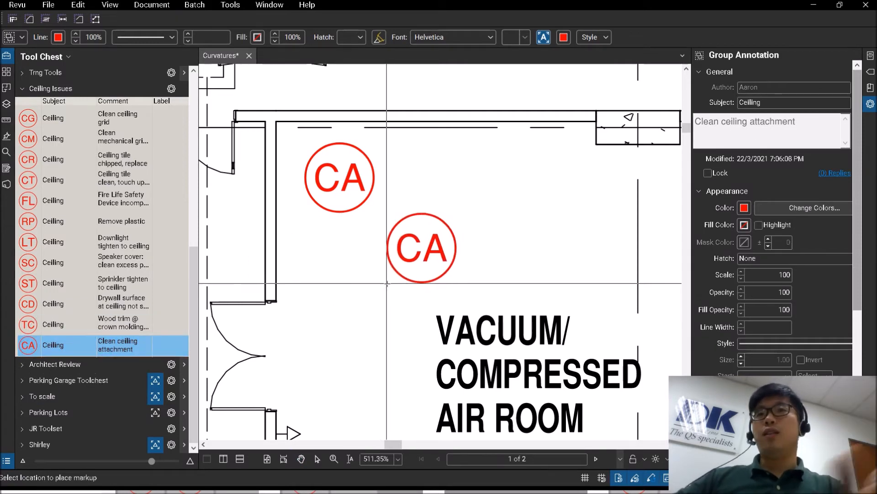
{"action": "key", "text": "Escape"}
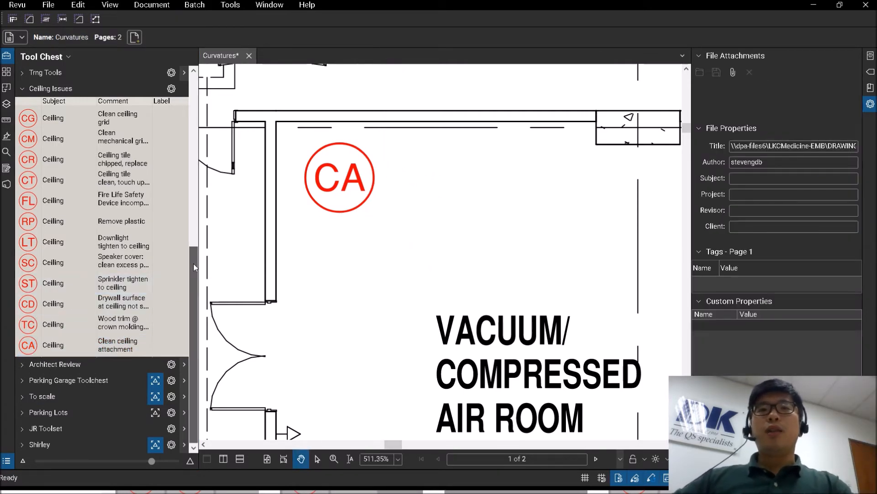
Create a new displayed tool set titled "Renovation Defects List" and save it as Renovation Defects List.btx
{"action": "scroll", "coordinate": [193, 263], "scroll_direction": "up", "scroll_amount": 3}
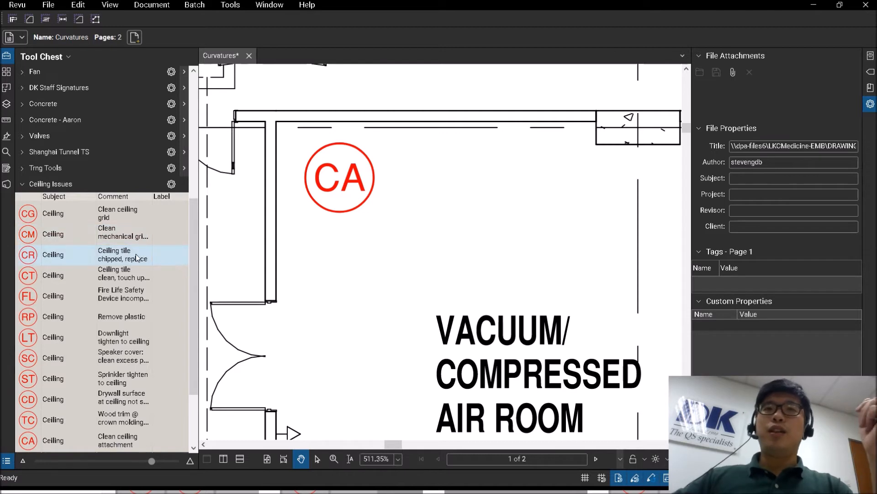
{"action": "scroll", "coordinate": [136, 253], "scroll_direction": "up", "scroll_amount": 5}
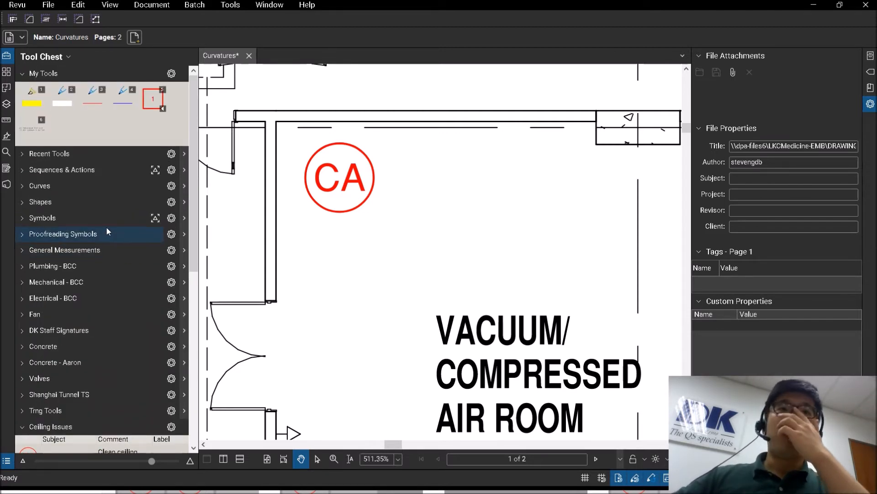
{"action": "left_click", "coordinate": [68, 56]}
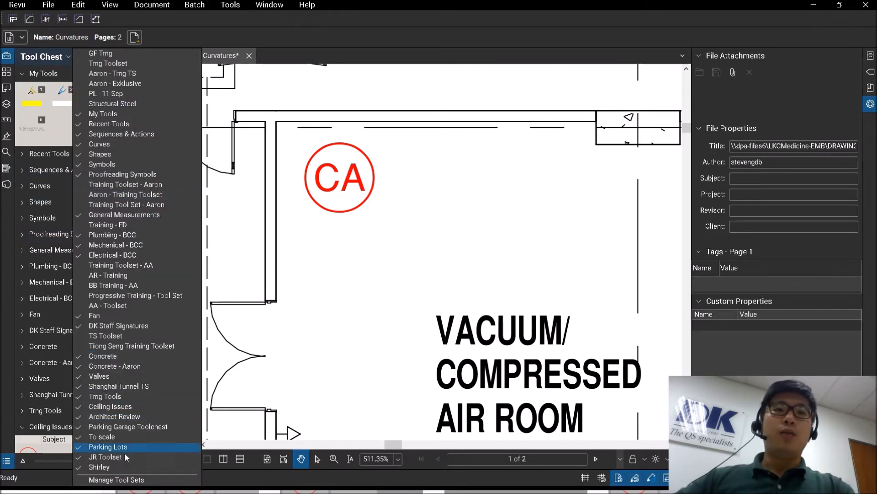
{"action": "left_click", "coordinate": [48, 57]}
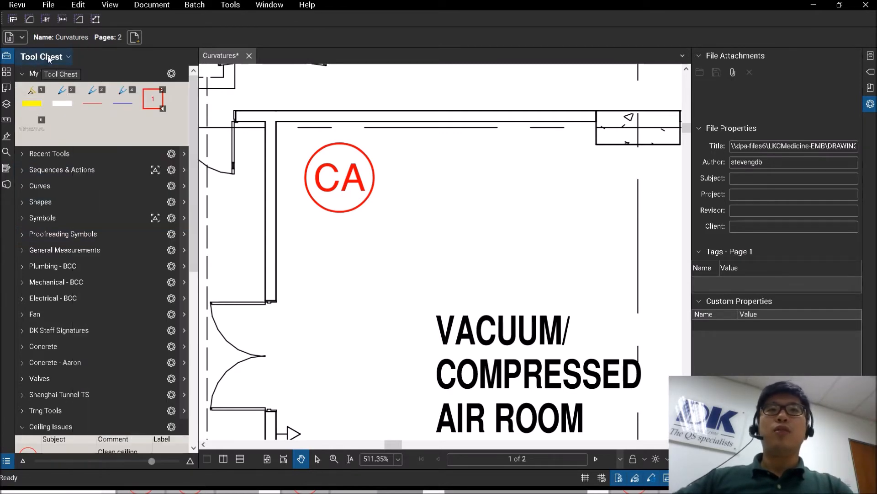
{"action": "left_click", "coordinate": [48, 58]}
{"action": "left_click", "coordinate": [127, 483]}
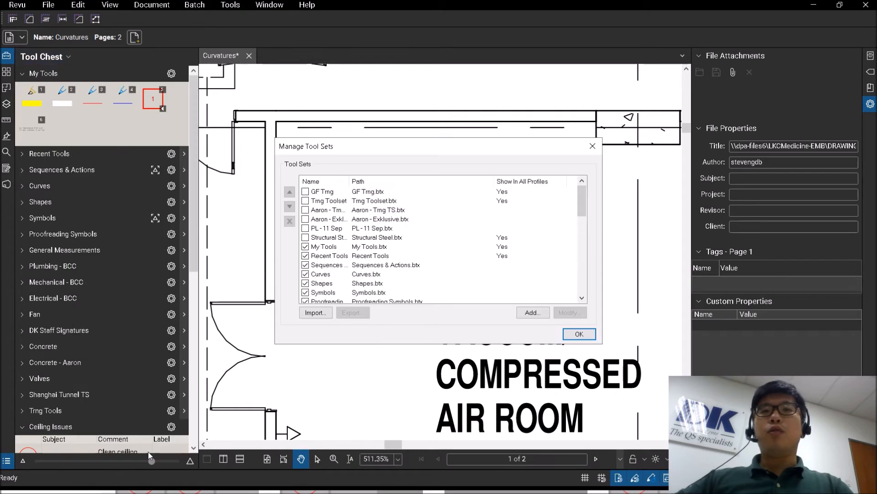
{"action": "left_click", "coordinate": [544, 313]}
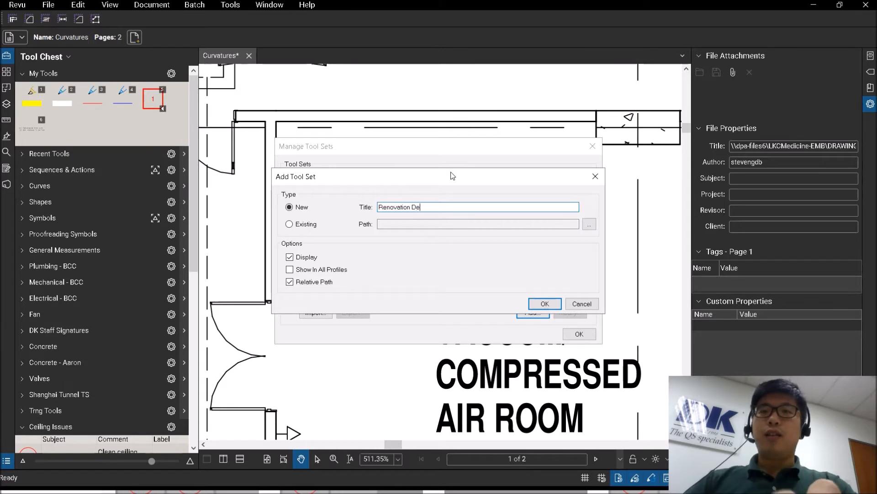
{"action": "type", "text": "Renovation Defects List"}
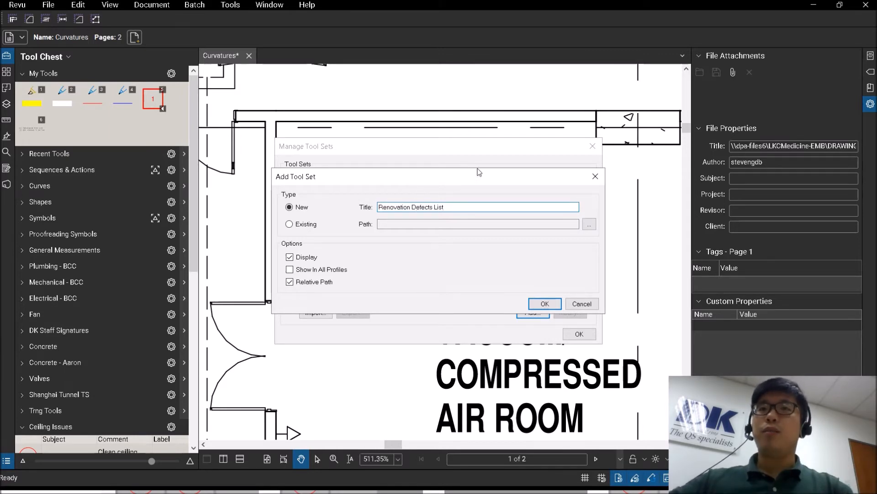
{"action": "left_click", "coordinate": [545, 303]}
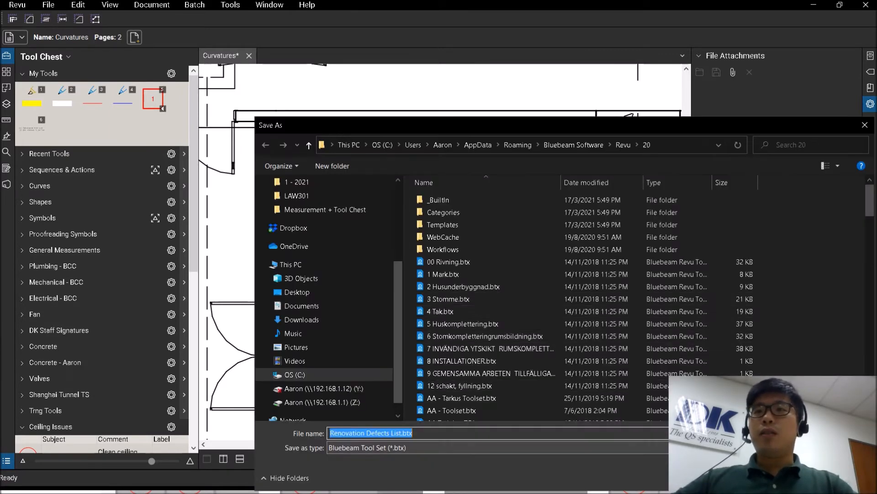
{"action": "left_click", "coordinate": [784, 478]}
Open the Renovation Defects List tool set for modification
{"action": "left_click_drag", "start_coordinate": [585, 212], "coordinate": [587, 292]}
{"action": "left_click", "coordinate": [377, 293]}
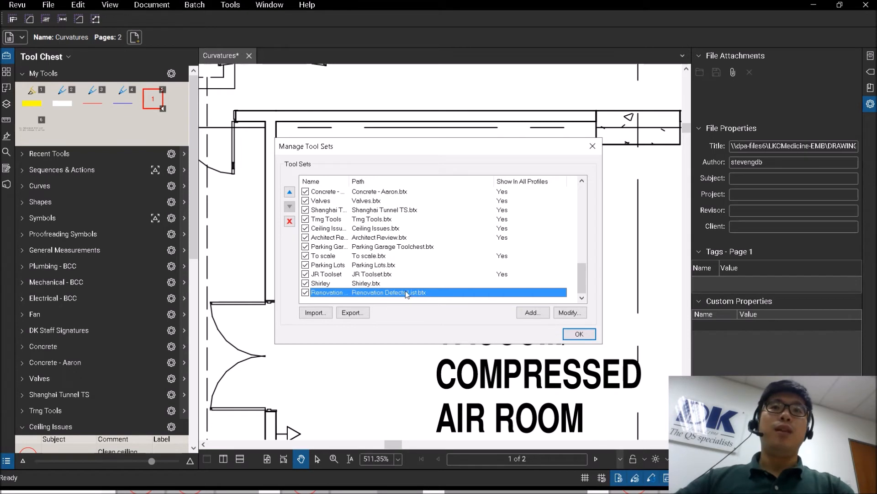
{"action": "double_click", "coordinate": [405, 293]}
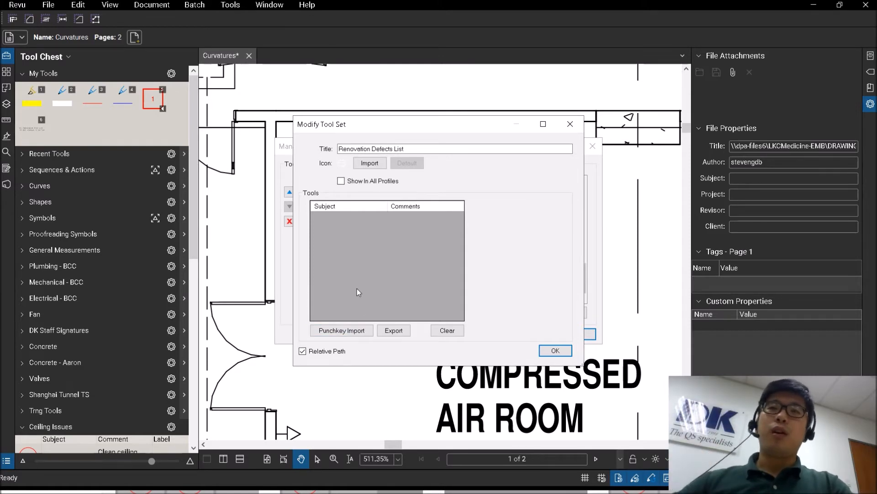
Switch to Excel and examine the Subject, Symbol and Comments columns of TC-List.csv
{"action": "key", "text": "alt+Tab"}
{"action": "key", "text": "alt+Tab"}
{"action": "key", "text": "alt+Tab"}
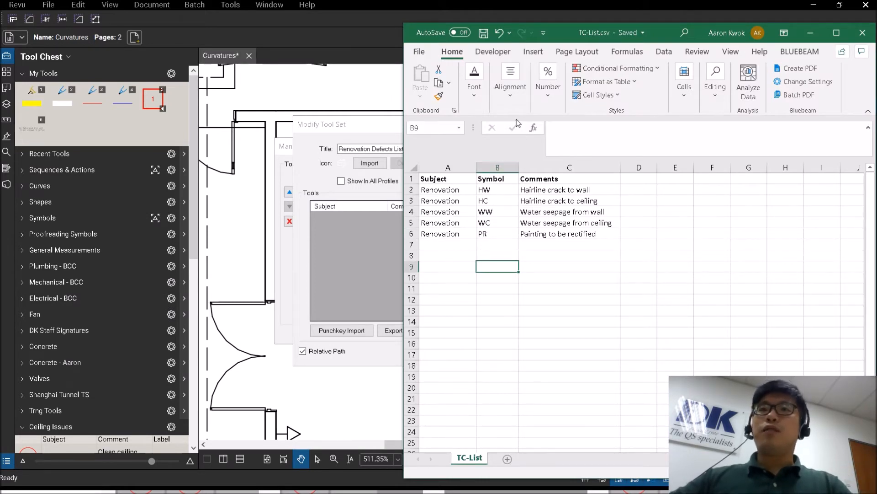
{"action": "left_click", "coordinate": [433, 179]}
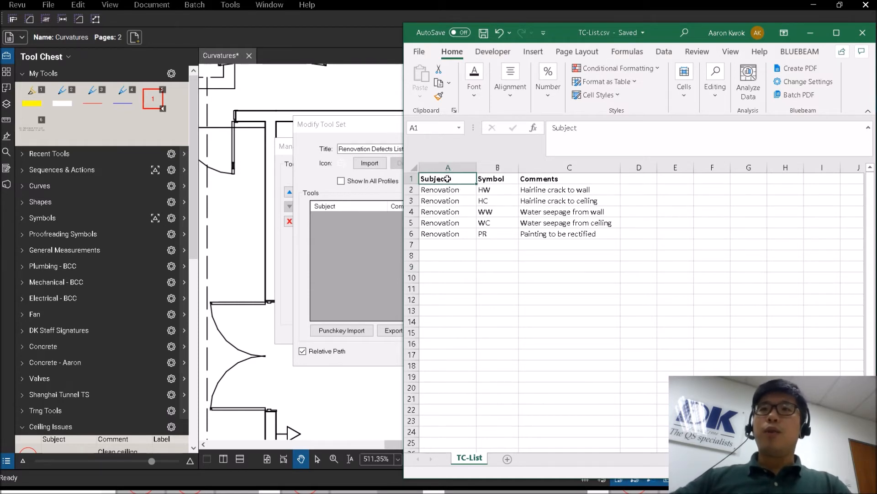
{"action": "left_click", "coordinate": [489, 178]}
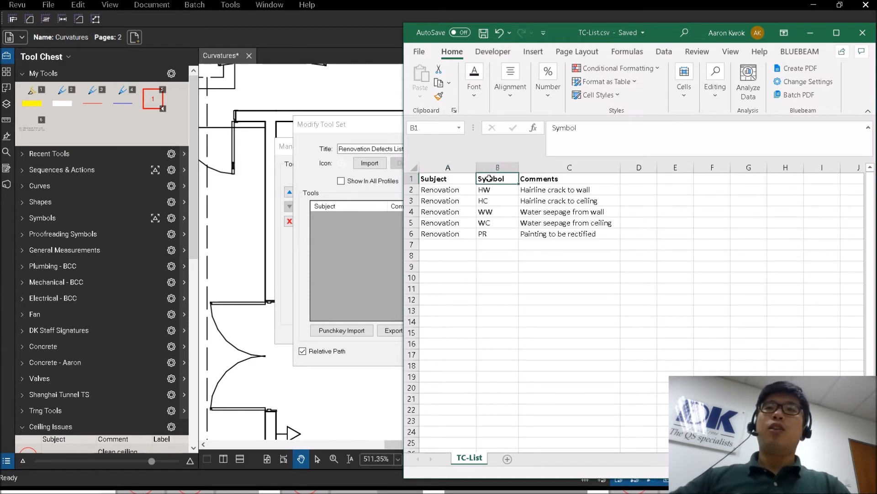
{"action": "key", "text": "ctrl"}
{"action": "key", "text": "ctrl"}
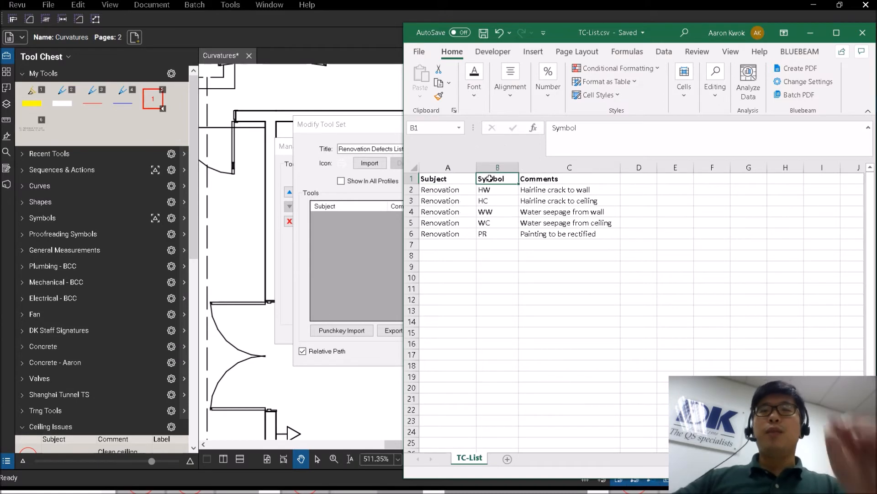
{"action": "left_click", "coordinate": [531, 179]}
{"action": "key", "text": "ctrl"}
{"action": "key", "text": "ctrl"}
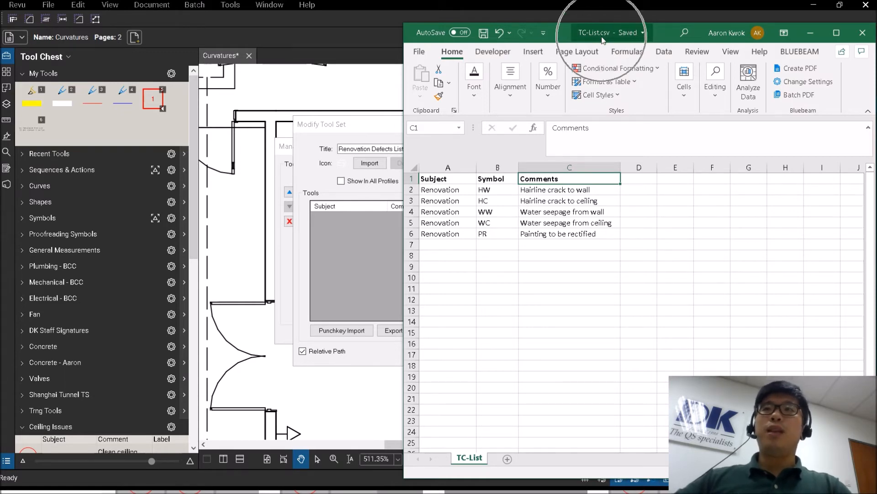
Check the CSV (Comma delimited) file type in the save options for TC-List, and return to the sheet without saving
{"action": "left_click", "coordinate": [417, 53]}
{"action": "left_click", "coordinate": [440, 205]}
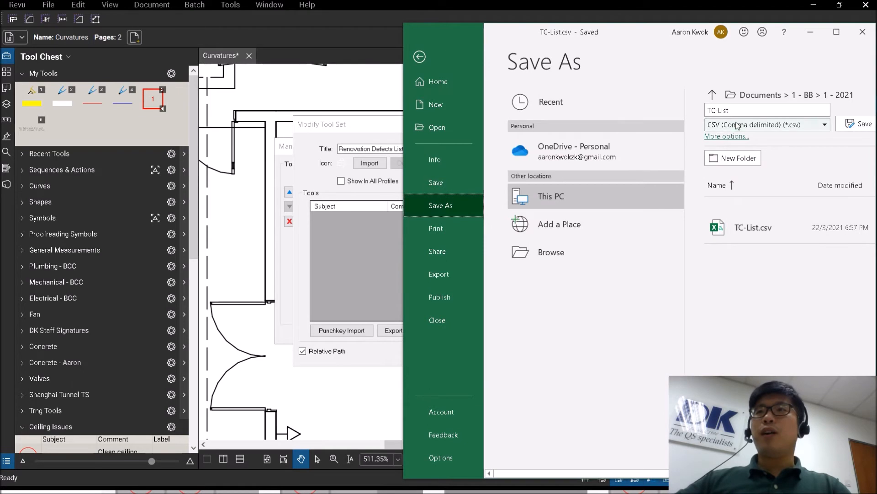
{"action": "left_click", "coordinate": [738, 125]}
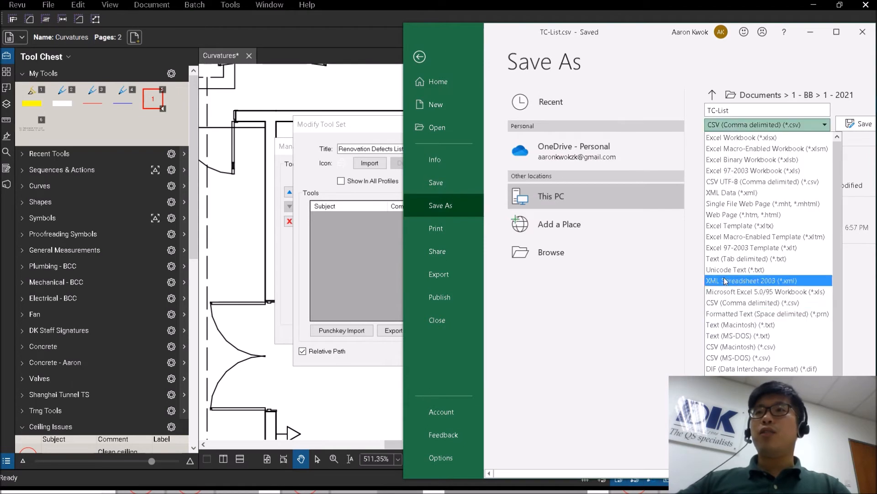
{"action": "left_click", "coordinate": [728, 306]}
{"action": "left_click", "coordinate": [420, 57]}
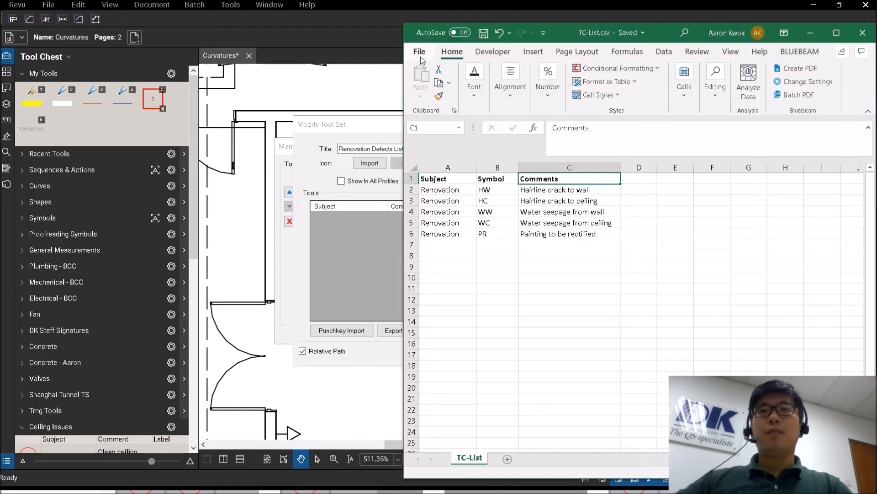
Delete the header row containing Subject, Symbol and Comments from the TC-List sheet
{"action": "left_click", "coordinate": [471, 180]}
{"action": "left_click", "coordinate": [404, 178]}
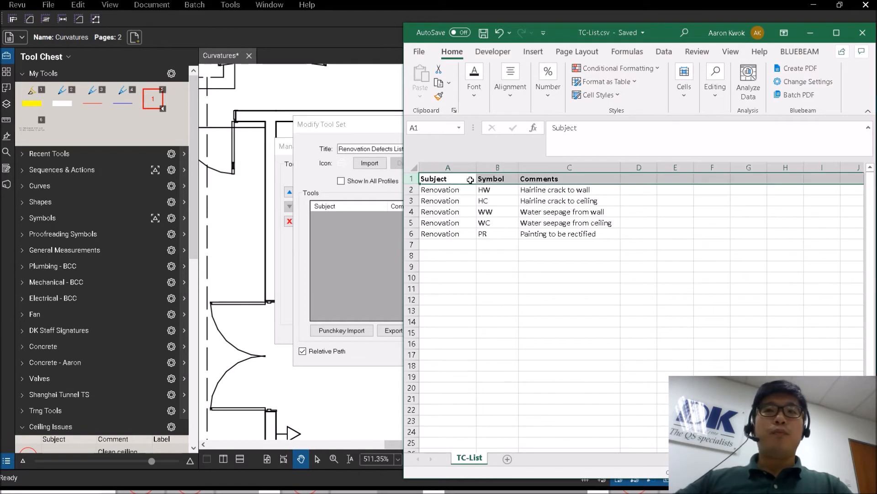
{"action": "right_click", "coordinate": [413, 178]}
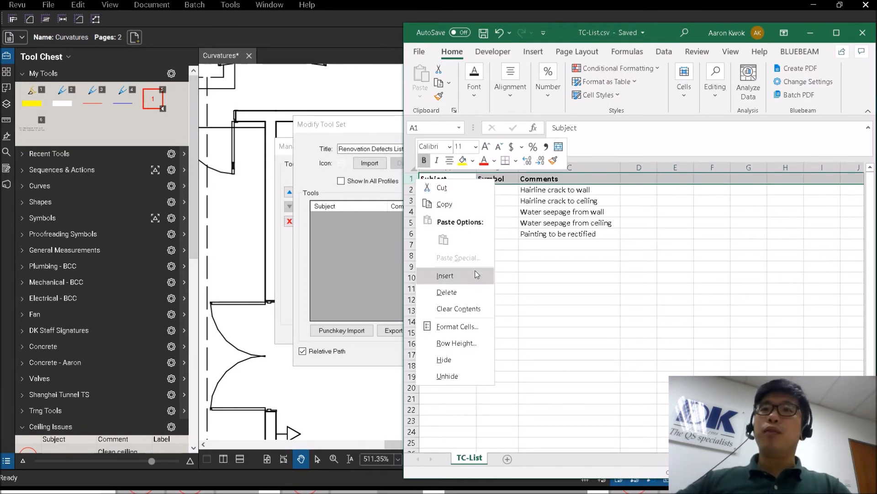
{"action": "left_click", "coordinate": [475, 289]}
{"action": "left_click", "coordinate": [518, 267]}
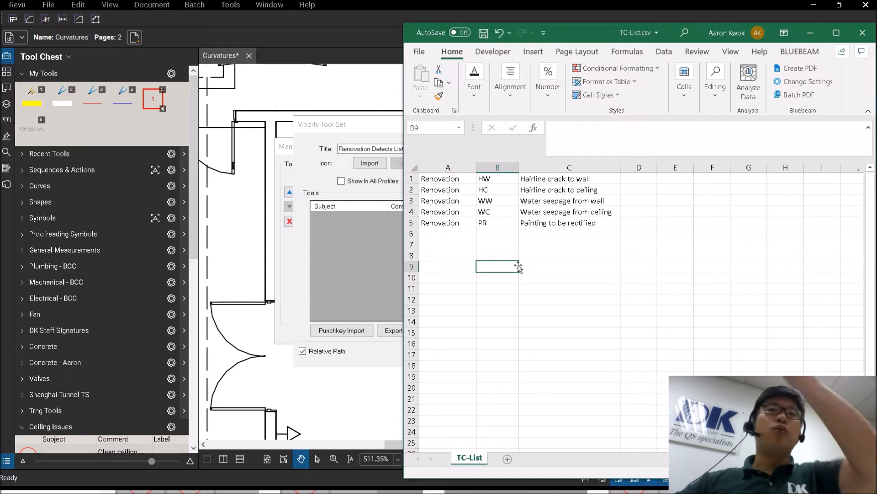
{"action": "left_click", "coordinate": [550, 256]}
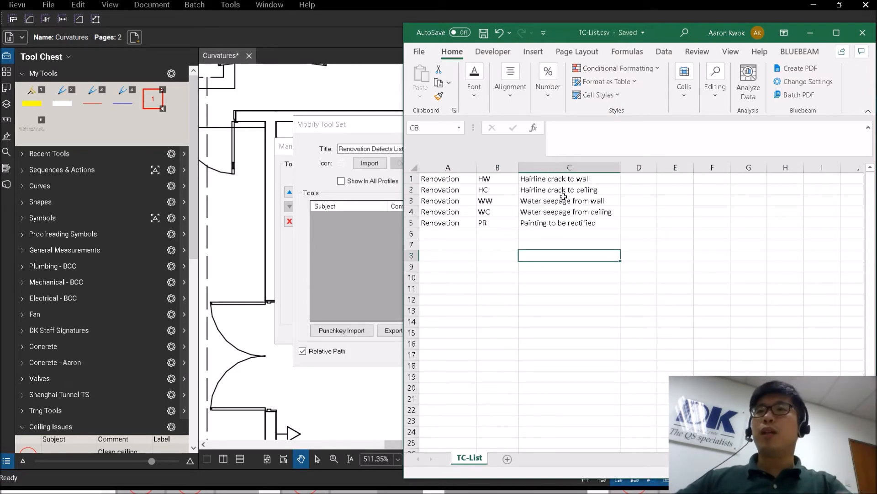
Switch back to Bluebeam Revu and try a Punchkey Import of TC-List.csv from Documents > 1 - BB > 1 - 2021
{"action": "left_click", "coordinate": [349, 132]}
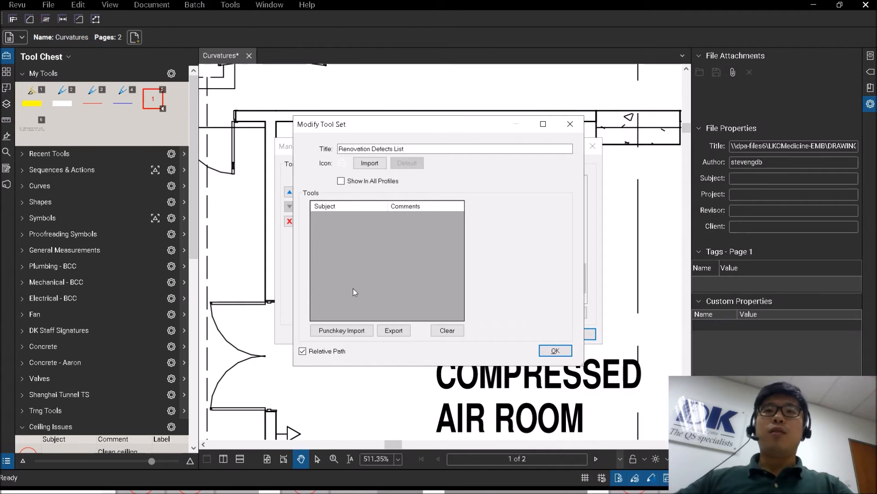
{"action": "left_click", "coordinate": [342, 330]}
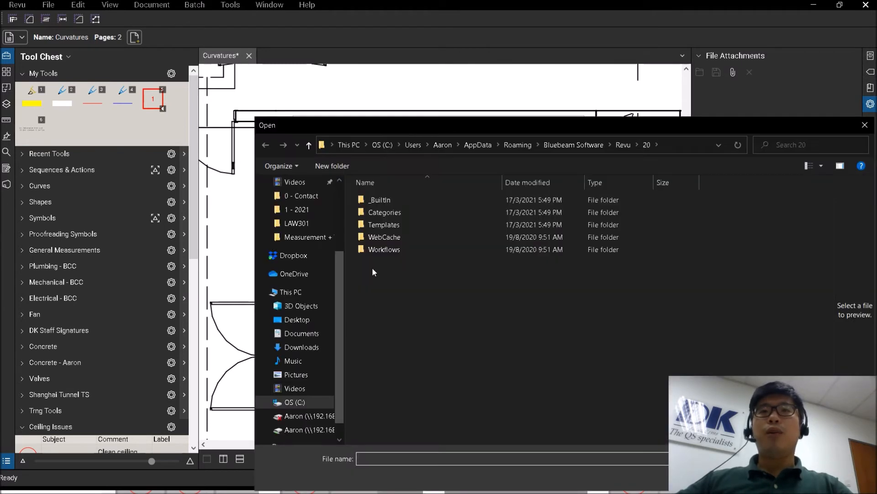
{"action": "left_click_drag", "start_coordinate": [339, 276], "coordinate": [343, 210]}
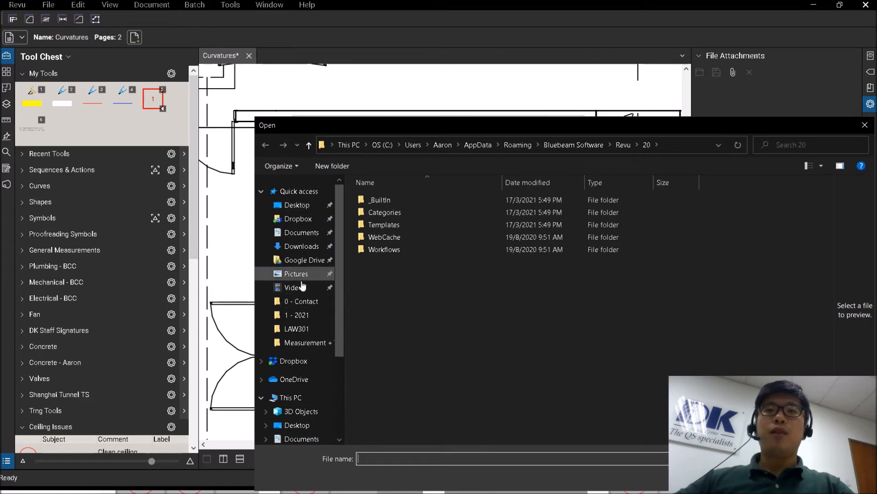
{"action": "left_click", "coordinate": [302, 232]}
{"action": "scroll", "coordinate": [412, 373], "scroll_direction": "down", "scroll_amount": 4}
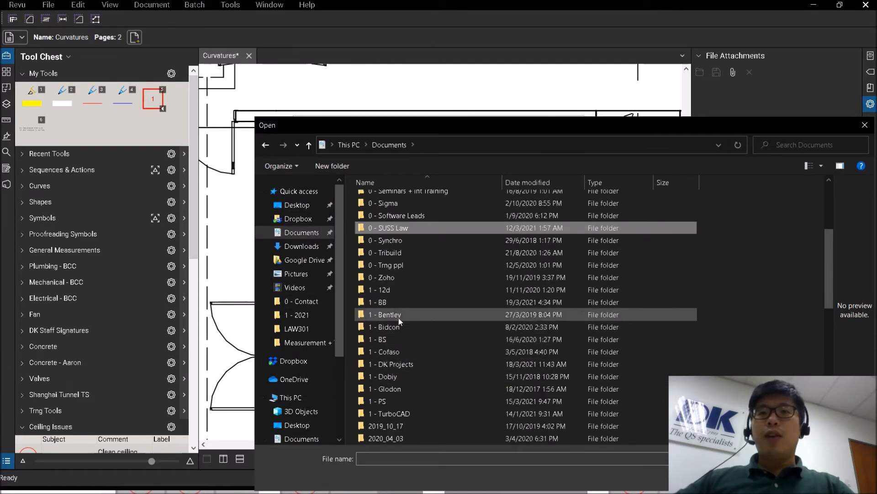
{"action": "double_click", "coordinate": [402, 302]}
{"action": "double_click", "coordinate": [401, 361]}
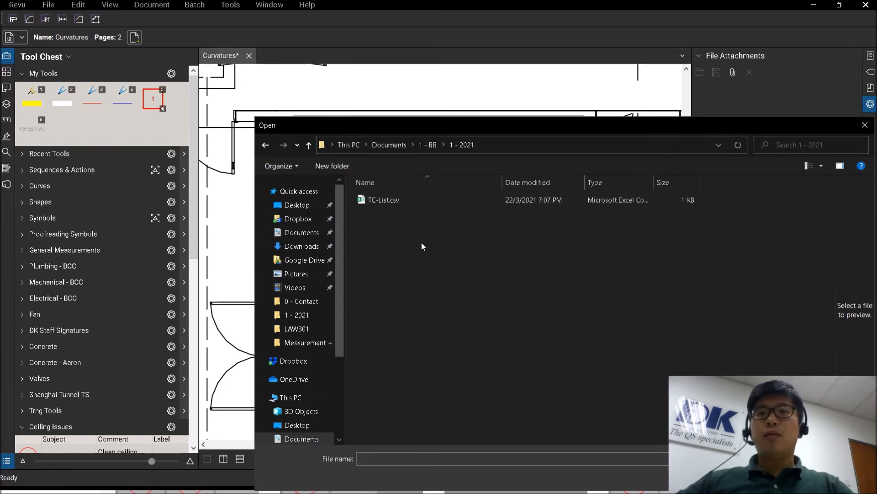
{"action": "double_click", "coordinate": [412, 200]}
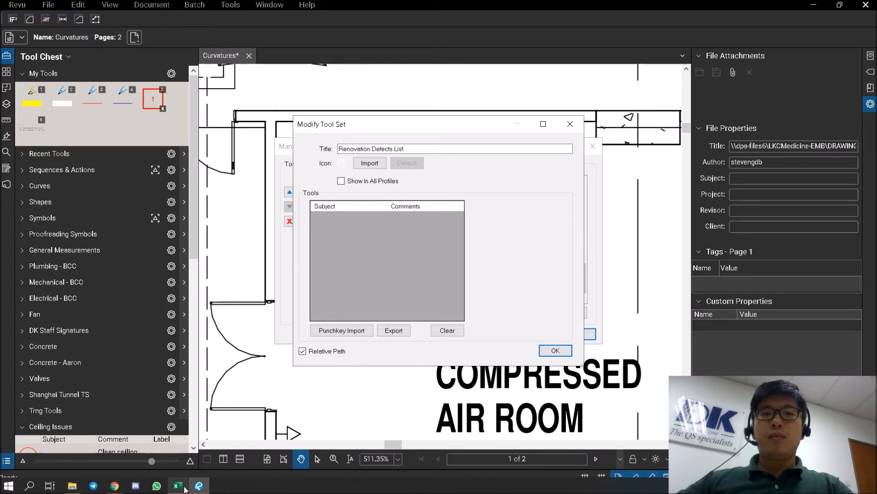
Close TC-List.csv in Excel and import it from the 1 - 2021 folder as punch keys into the Renovation Defects List tool set
{"action": "left_click", "coordinate": [177, 485]}
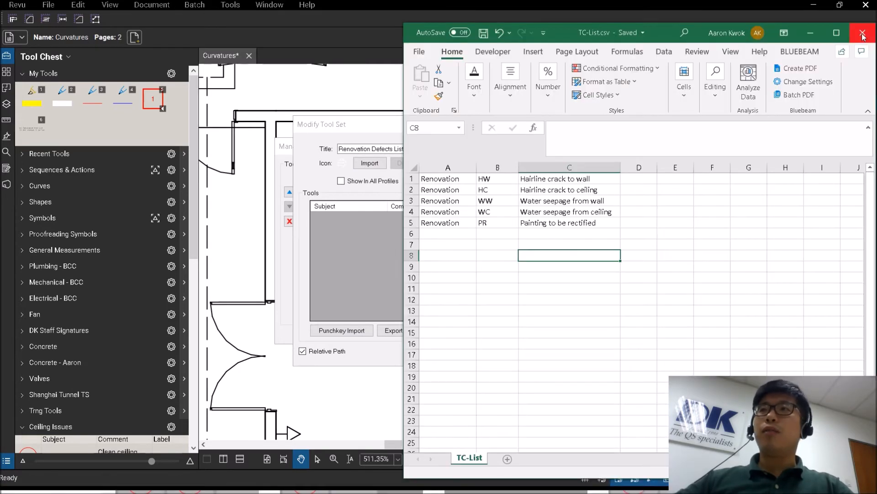
{"action": "left_click", "coordinate": [863, 33]}
{"action": "left_click", "coordinate": [342, 331]}
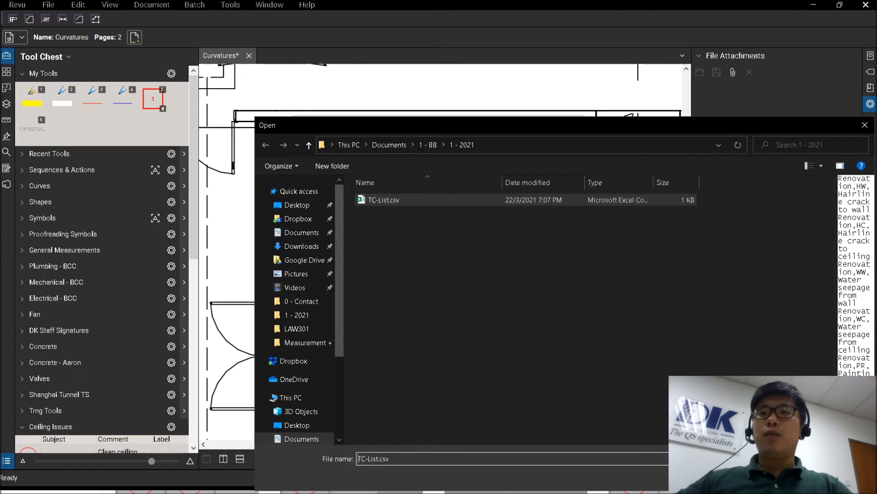
{"action": "double_click", "coordinate": [394, 202]}
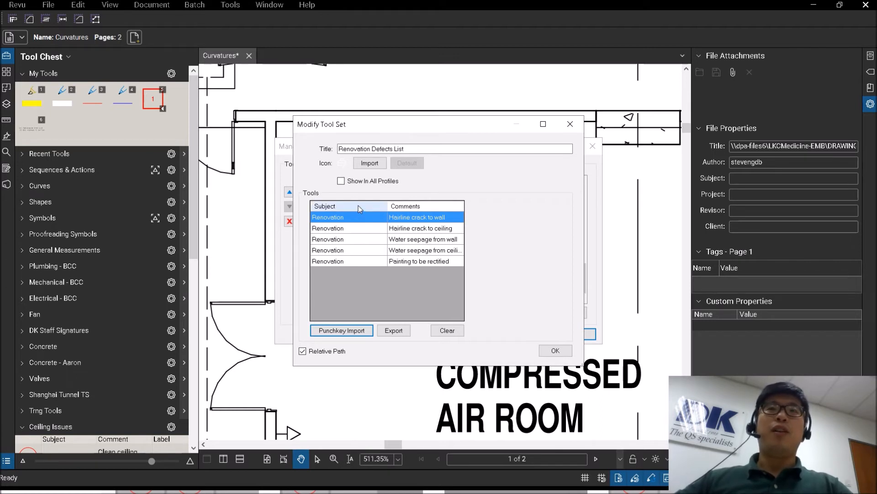
Narrow the Subject column and sort the imported punch keys by Comments in descending order
{"action": "left_click_drag", "start_coordinate": [388, 206], "coordinate": [371, 205]}
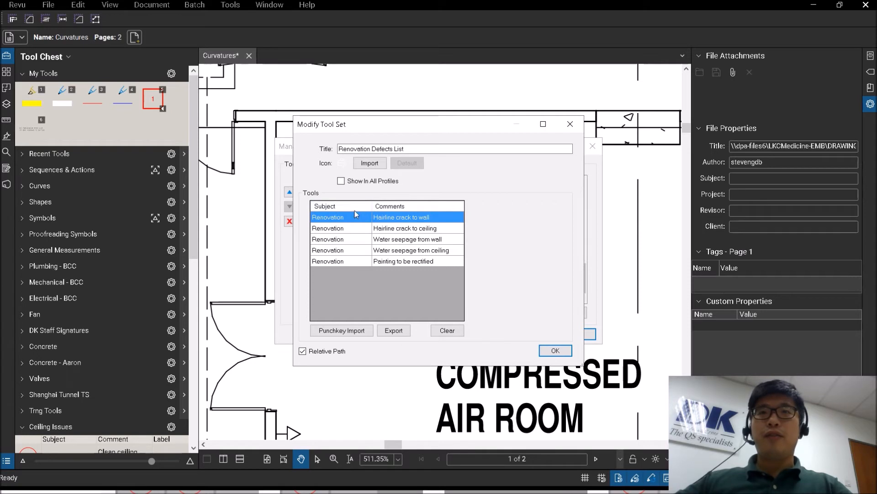
{"action": "left_click", "coordinate": [388, 207]}
{"action": "left_click", "coordinate": [388, 206]}
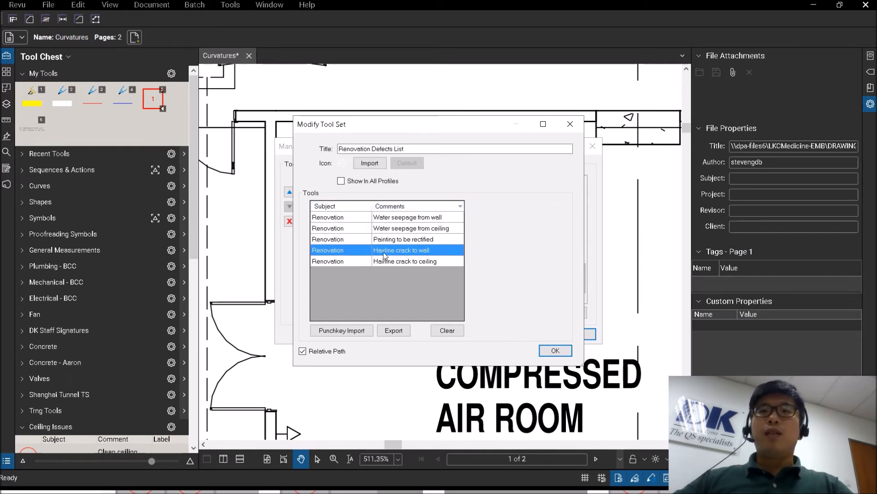
Confirm the Renovation Defects List tool set, select it in the list of tool sets and close the tool set manager
{"action": "left_click", "coordinate": [555, 351]}
{"action": "left_click_drag", "start_coordinate": [582, 201], "coordinate": [583, 311]}
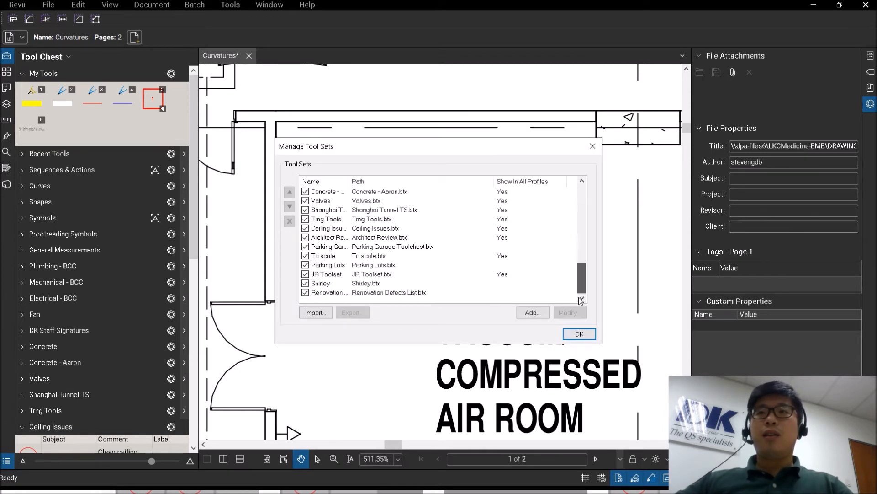
{"action": "left_click", "coordinate": [425, 293]}
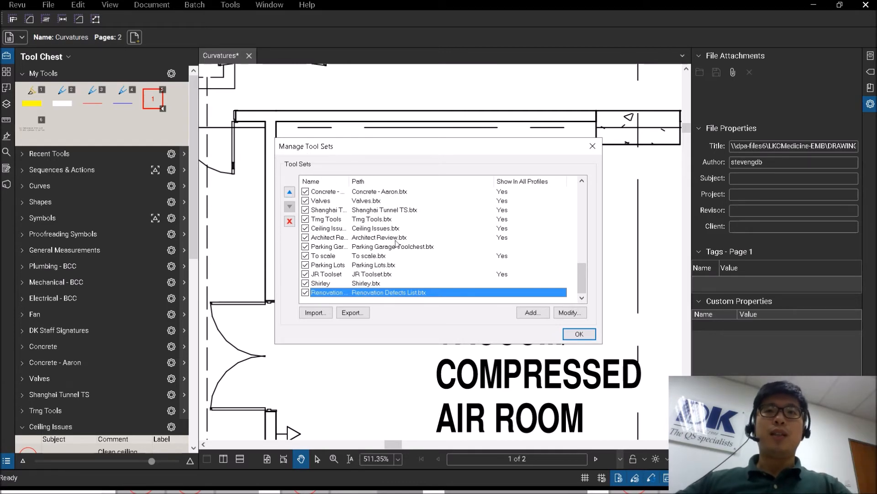
{"action": "left_click", "coordinate": [579, 334]}
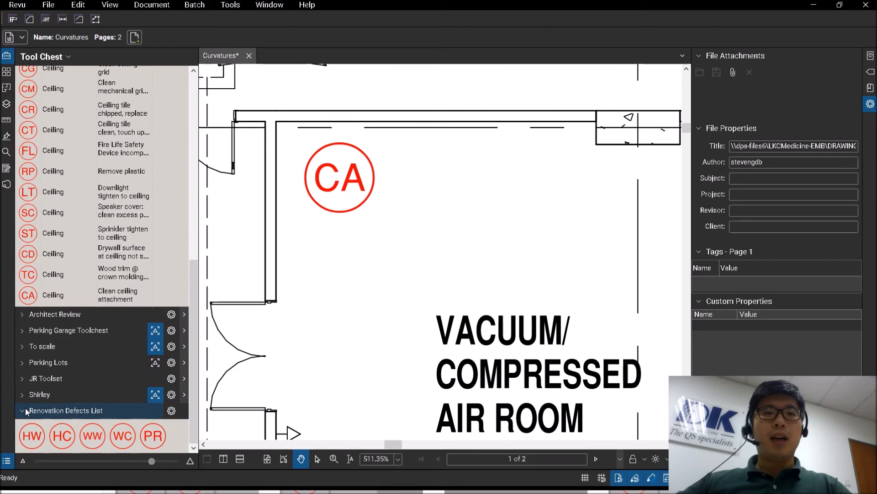
Show the Renovation Defects List tool set in Detail view
{"action": "key", "text": "ctrl"}
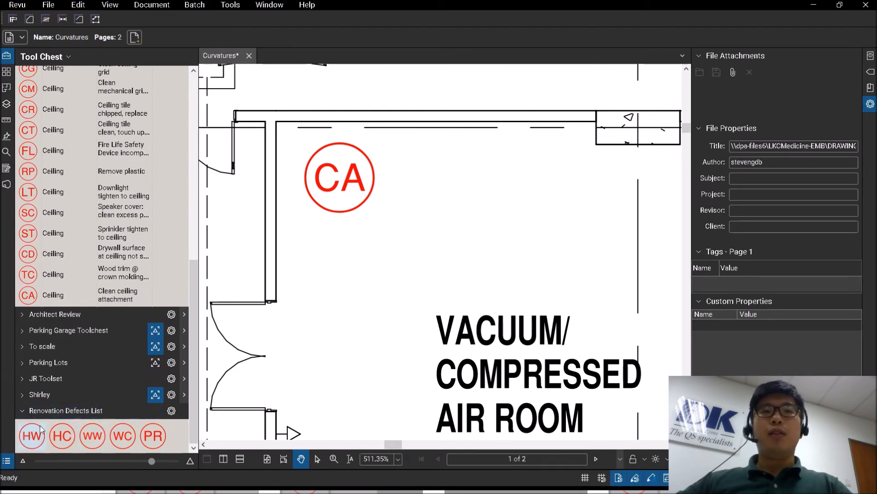
{"action": "left_click", "coordinate": [172, 412]}
{"action": "left_click", "coordinate": [189, 408]}
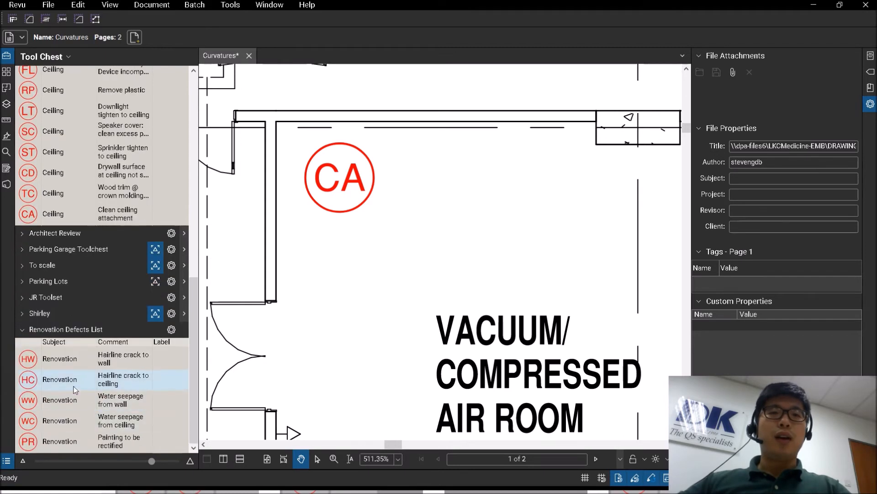
{"action": "left_click", "coordinate": [110, 374]}
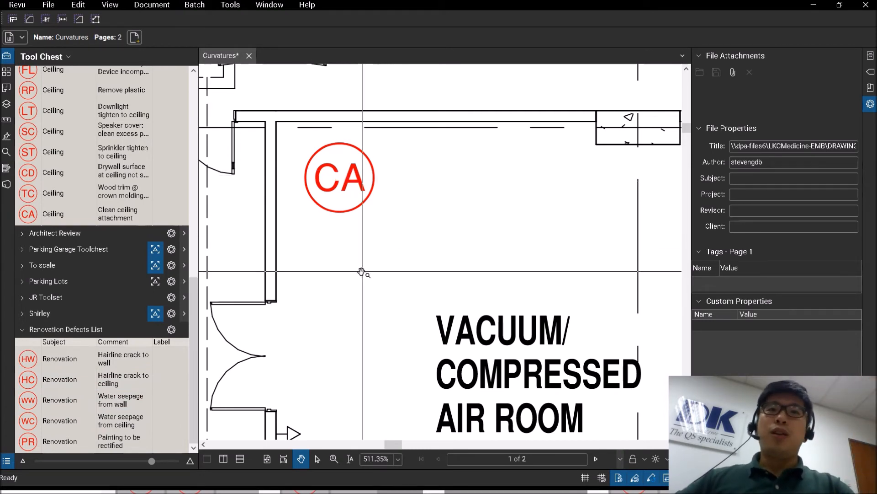
Place the HW (Hairline crack to wall) punch symbol in the lower-left corner of the Vacuum/Compressed Air Room
{"action": "scroll", "coordinate": [337, 270], "scroll_direction": "down", "scroll_amount": 5}
{"action": "left_click_drag", "start_coordinate": [338, 283], "coordinate": [328, 202]}
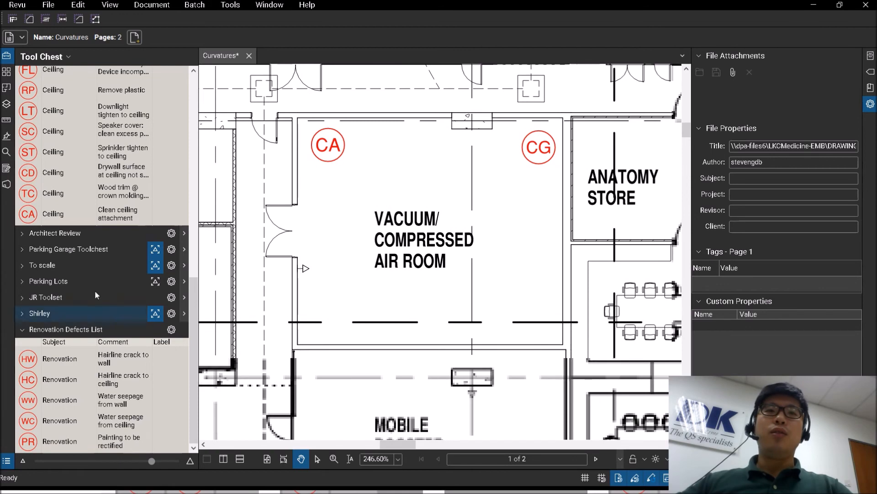
{"action": "left_click", "coordinate": [57, 358]}
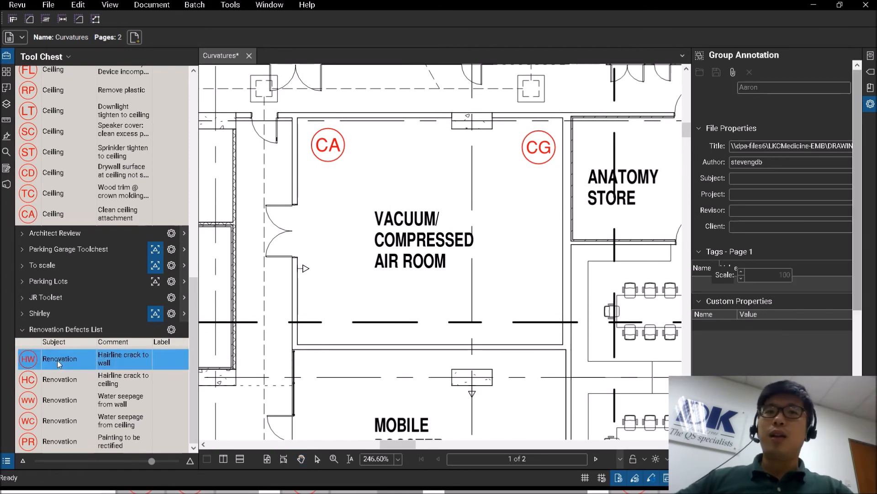
{"action": "left_click", "coordinate": [312, 316]}
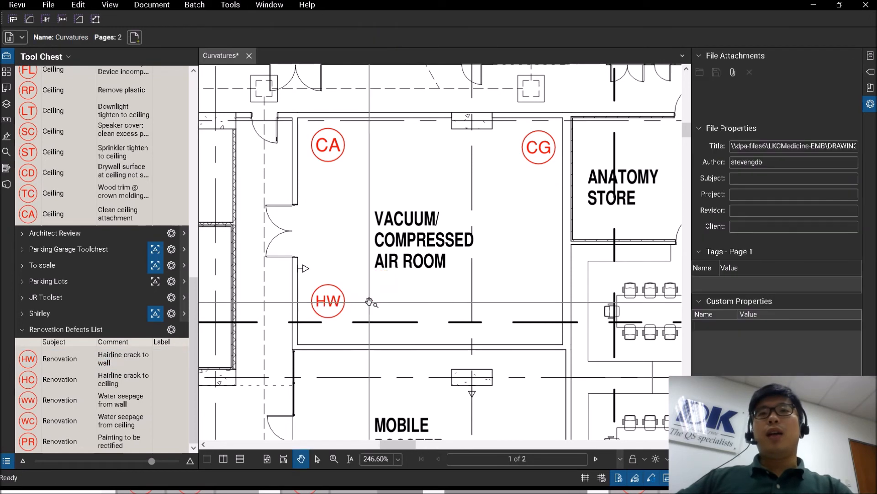
Attach all four images from Documents > 1 - BB > BB Adv Training 2017 - Copy > Images to the HW markup as captures
{"action": "right_click", "coordinate": [339, 302]}
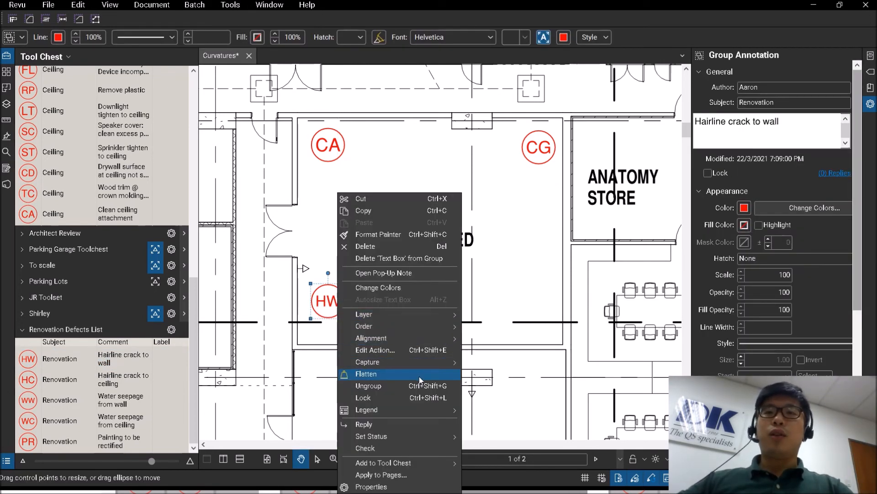
{"action": "mouse_move", "coordinate": [418, 366]}
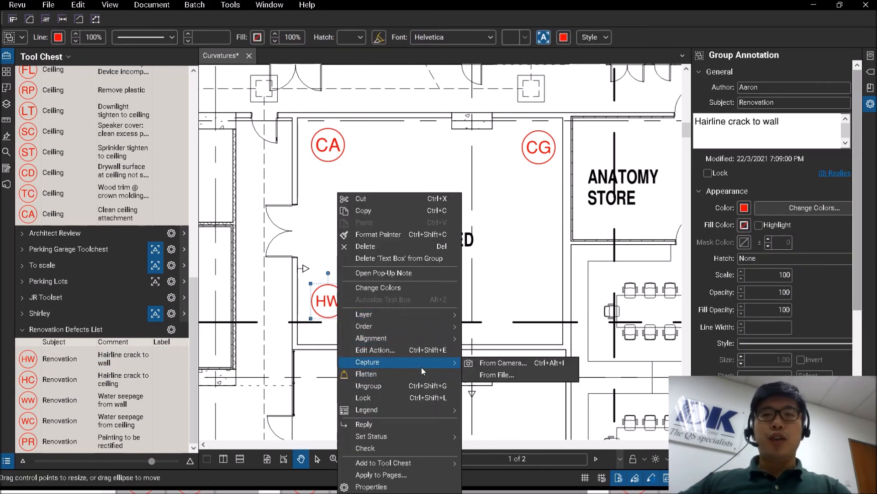
{"action": "left_click", "coordinate": [495, 378]}
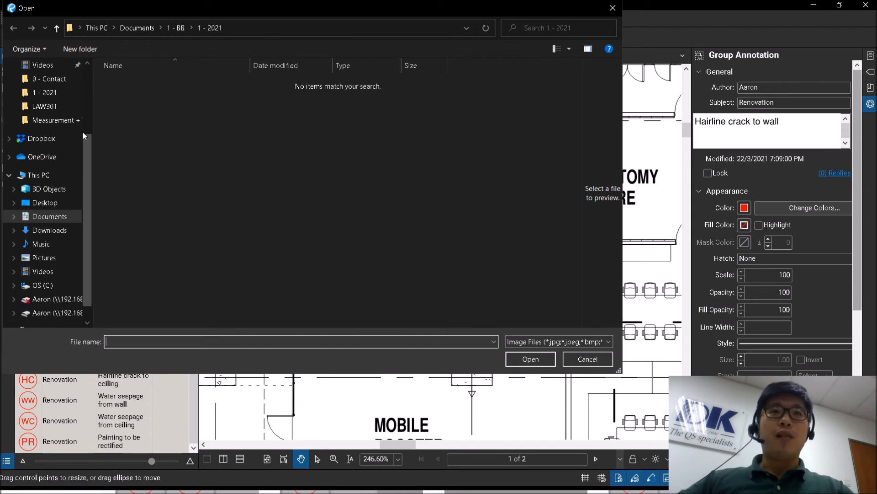
{"action": "left_click", "coordinate": [177, 28]}
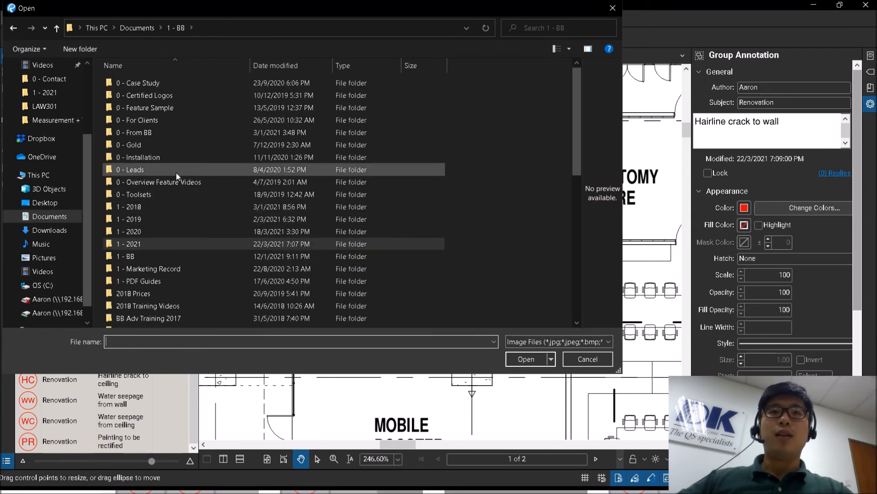
{"action": "scroll", "coordinate": [171, 293], "scroll_direction": "down", "scroll_amount": 1}
{"action": "double_click", "coordinate": [174, 294]}
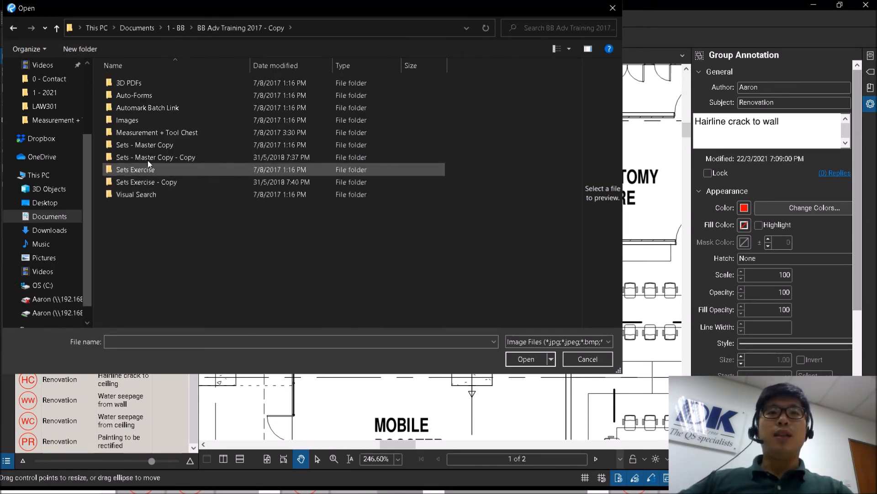
{"action": "double_click", "coordinate": [135, 120]}
{"action": "left_click_drag", "start_coordinate": [432, 168], "coordinate": [165, 72]}
{"action": "left_click", "coordinate": [526, 359]}
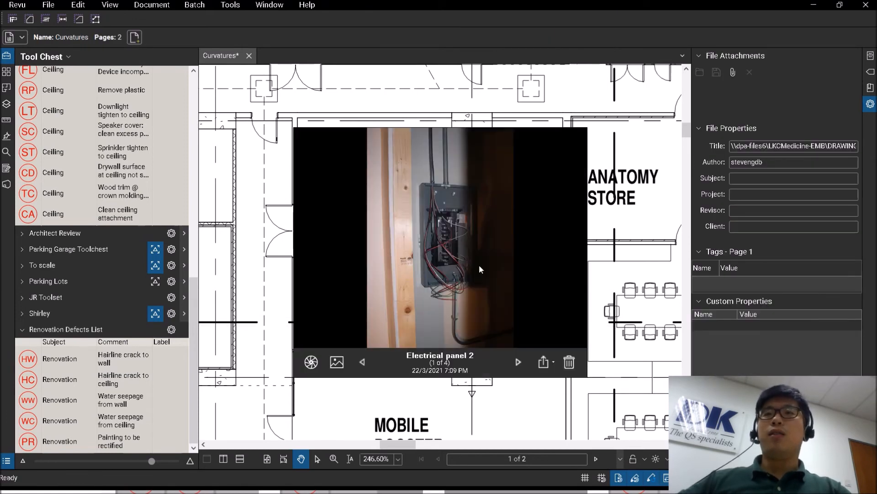
Look through the photos attached to the HW markup
{"action": "left_click", "coordinate": [519, 364]}
{"action": "left_click", "coordinate": [519, 365]}
{"action": "left_click", "coordinate": [519, 364]}
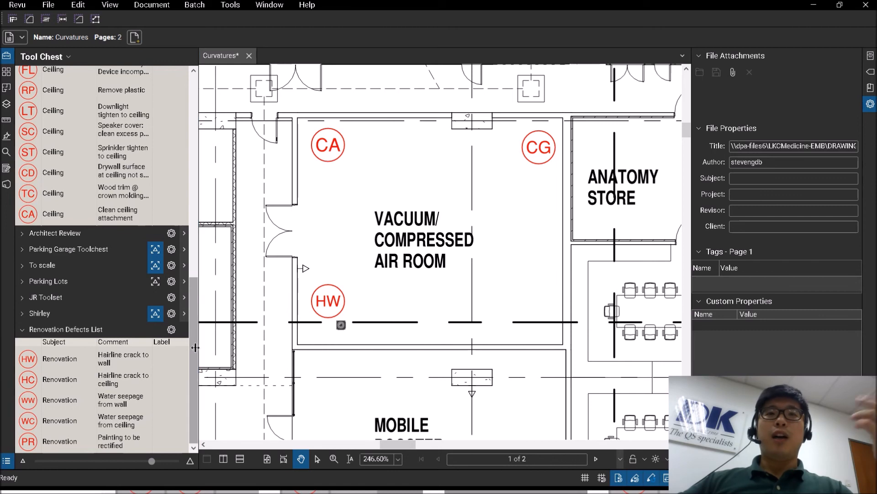
{"action": "left_click_drag", "start_coordinate": [195, 351], "coordinate": [197, 304]}
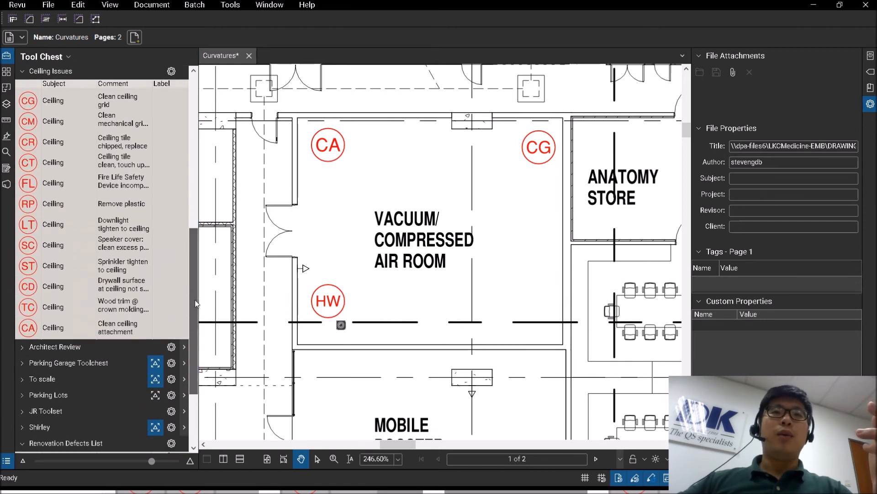
{"action": "scroll", "coordinate": [182, 320], "scroll_direction": "down", "scroll_amount": 3}
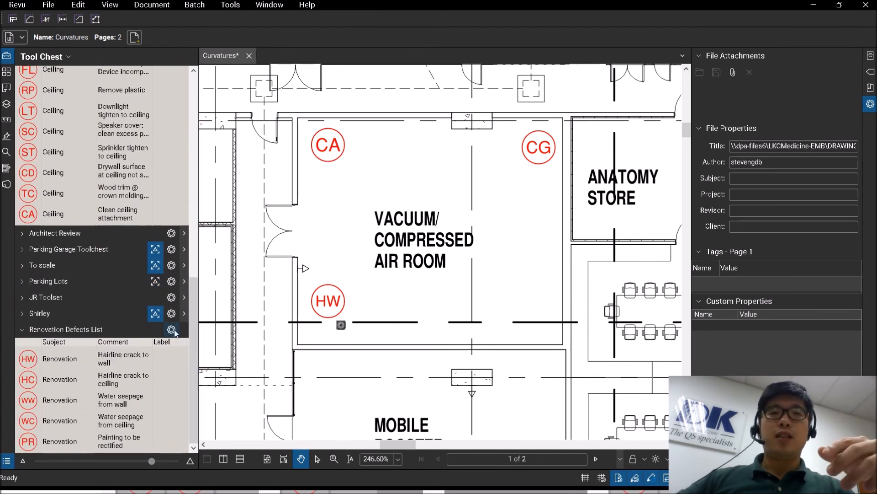
{"action": "left_click", "coordinate": [178, 329]}
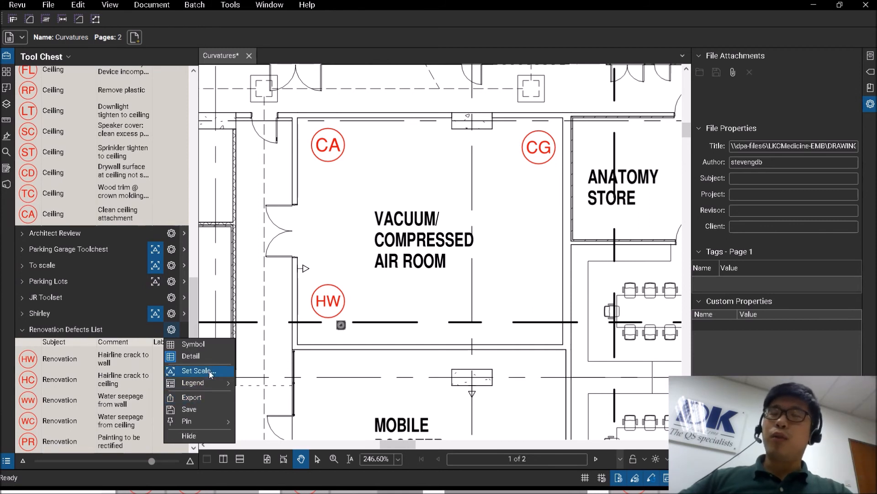
{"action": "left_click", "coordinate": [245, 300]}
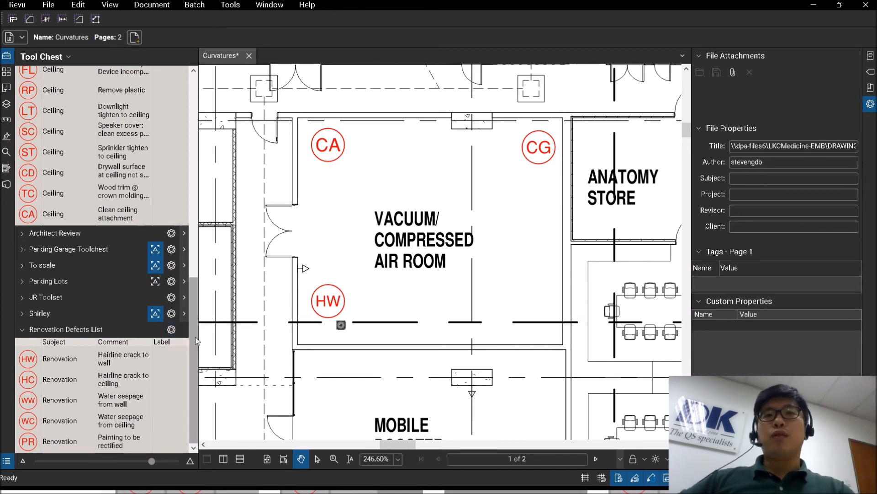
Switch the Ceiling Issues tool set to Symbol view
{"action": "left_click_drag", "start_coordinate": [196, 346], "coordinate": [184, 127]}
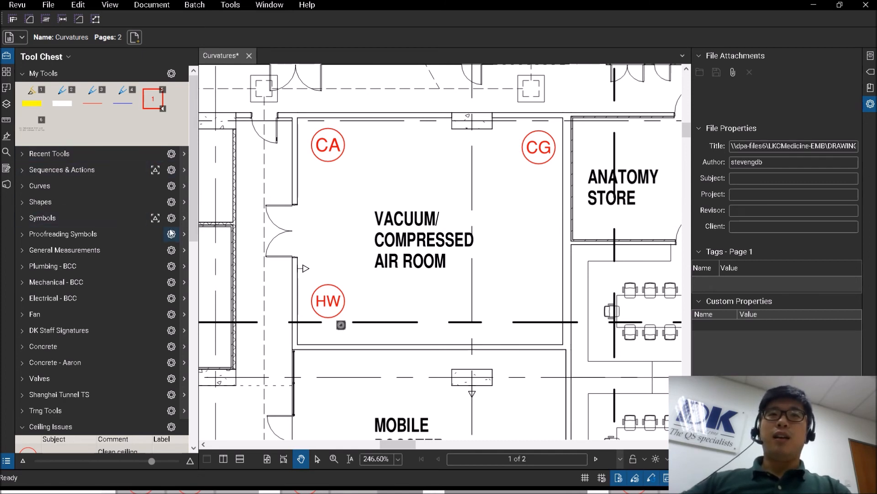
{"action": "scroll", "coordinate": [193, 227], "scroll_direction": "down", "scroll_amount": 1}
{"action": "left_click_drag", "start_coordinate": [193, 227], "coordinate": [193, 221]}
{"action": "left_click", "coordinate": [168, 410]}
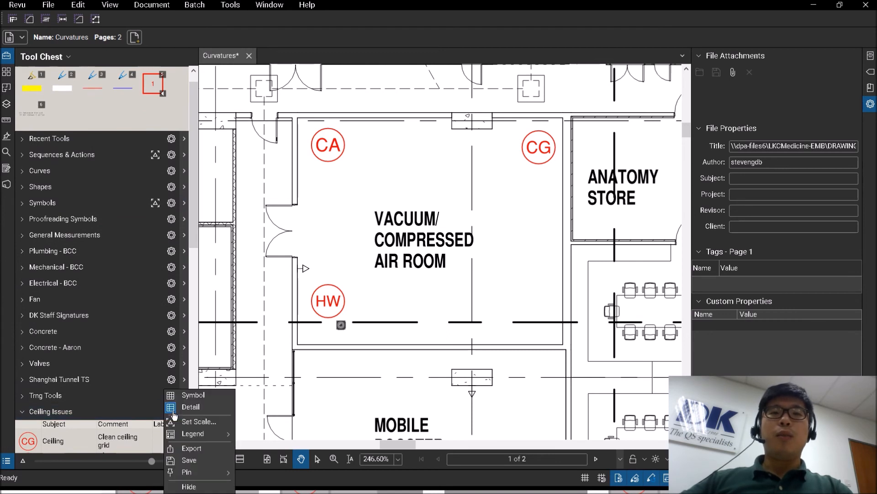
{"action": "left_click", "coordinate": [195, 394]}
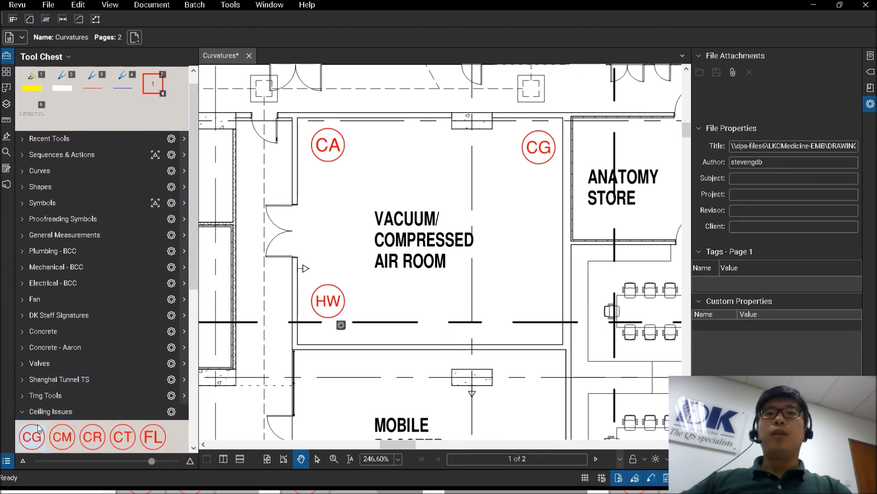
Add the CG and CR symbols from Ceiling Issues to the My Tools set
{"action": "left_click_drag", "start_coordinate": [35, 438], "coordinate": [66, 121]}
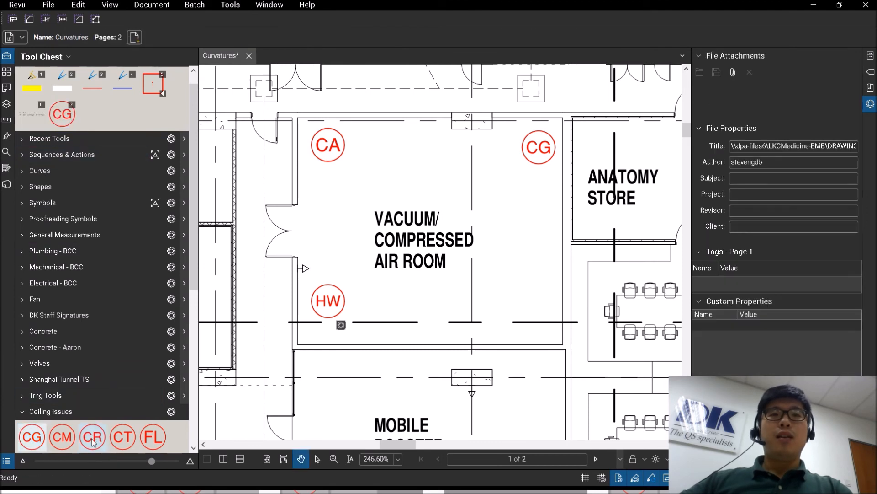
{"action": "left_click_drag", "start_coordinate": [93, 439], "coordinate": [99, 118]}
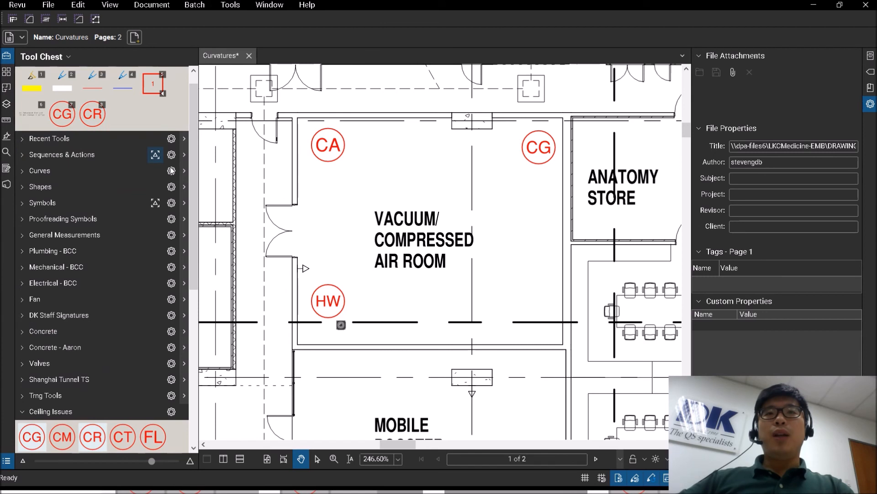
{"action": "scroll", "coordinate": [192, 139], "scroll_direction": "up", "scroll_amount": 1}
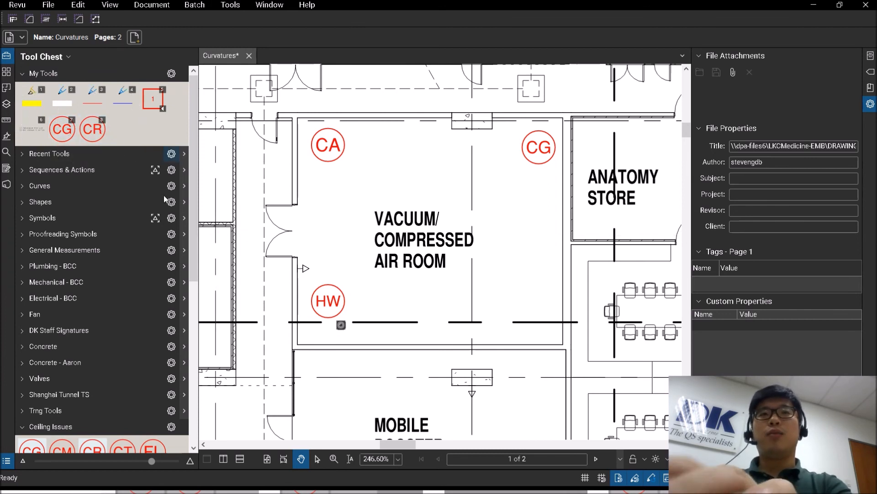
Place two CG markups from My Tools, one in the Vacuum/Compressed Air Room's lower-right corner and one in the room below it
{"action": "left_click", "coordinate": [62, 128]}
{"action": "left_click", "coordinate": [515, 319]}
{"action": "left_click", "coordinate": [521, 393]}
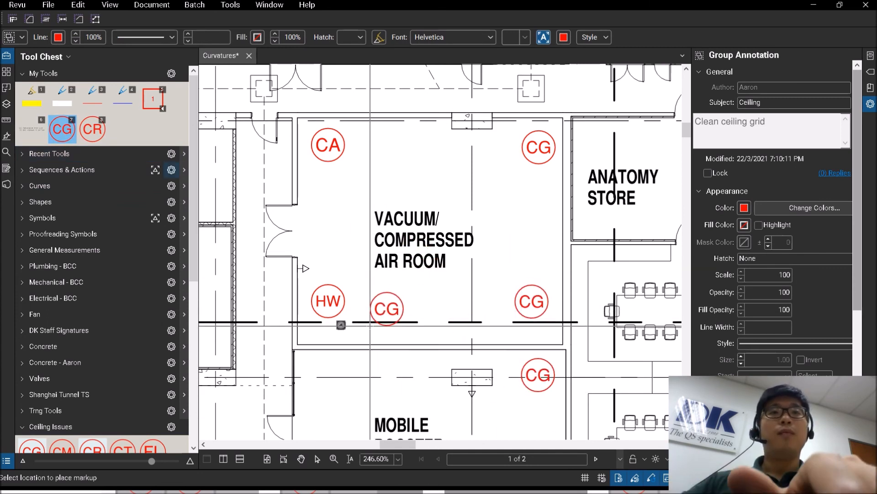
{"action": "key", "text": "Escape"}
Place two CR markups from My Tools beside the upper ends of the long tables to the right of the Anatomy Store
{"action": "left_click", "coordinate": [93, 130]}
{"action": "mouse_move", "coordinate": [435, 351]}
{"action": "left_mouse_down"}
{"action": "mouse_move", "coordinate": [317, 277]}
{"action": "mouse_move", "coordinate": [42, 367]}
{"action": "left_mouse_up"}
{"action": "left_click", "coordinate": [407, 179]}
{"action": "left_click", "coordinate": [540, 177]}
{"action": "key", "text": "Escape"}
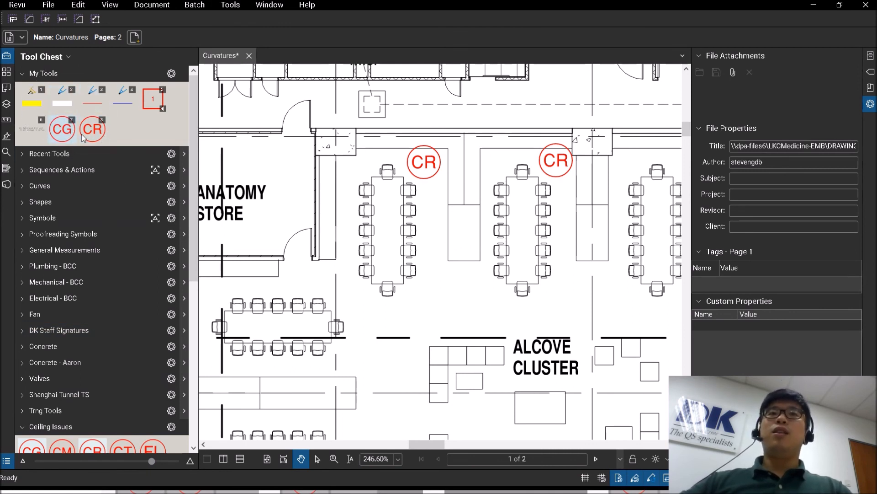
Delete the CG and CR symbols from the My Tools set
{"action": "scroll", "coordinate": [63, 421], "scroll_direction": "down", "scroll_amount": 1}
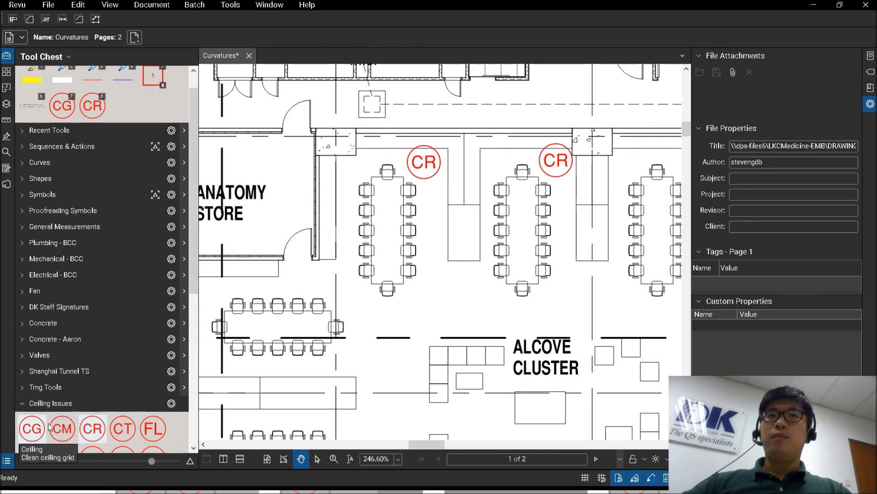
{"action": "scroll", "coordinate": [192, 216], "scroll_direction": "up", "scroll_amount": 1}
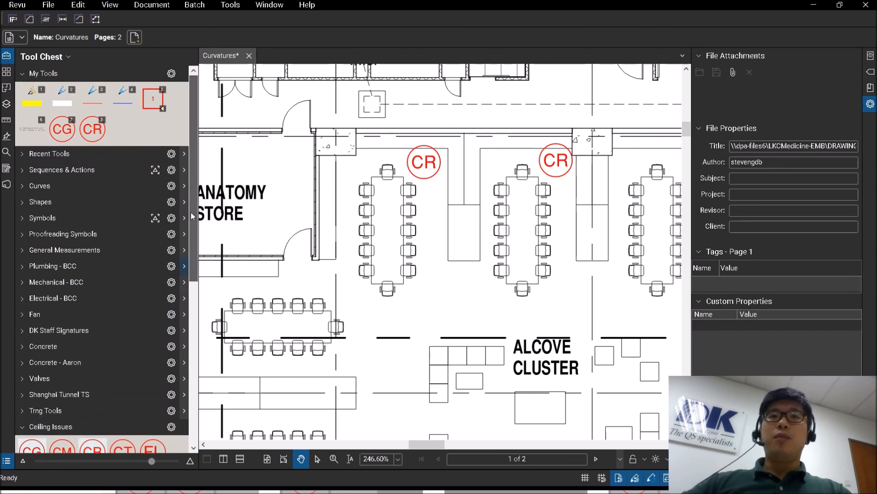
{"action": "left_click", "coordinate": [66, 131]}
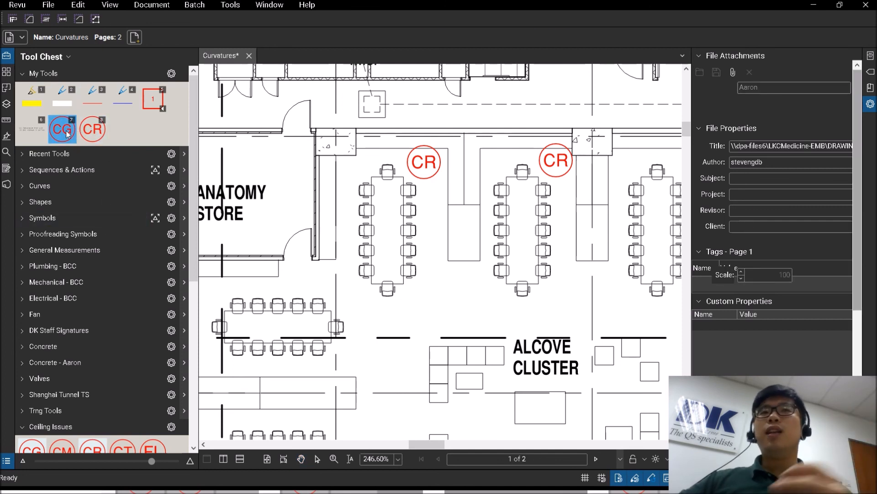
{"action": "key", "text": "Delete"}
{"action": "left_click", "coordinate": [65, 133]}
{"action": "key", "text": "Delete"}
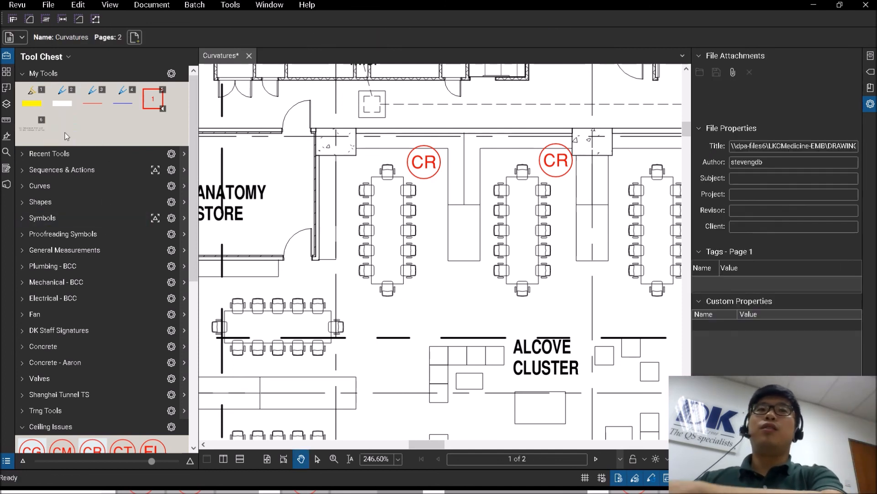